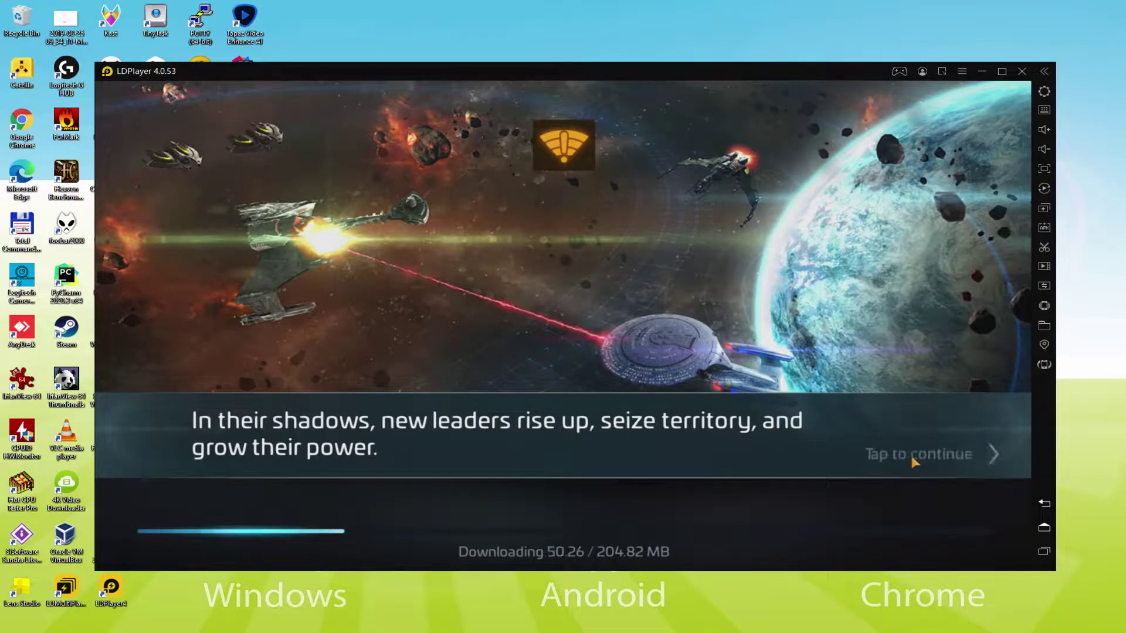
Advance through the Star Trek Fleet Command introduction slides while the game data downloads
{"action": "left_click", "coordinate": [912, 455]}
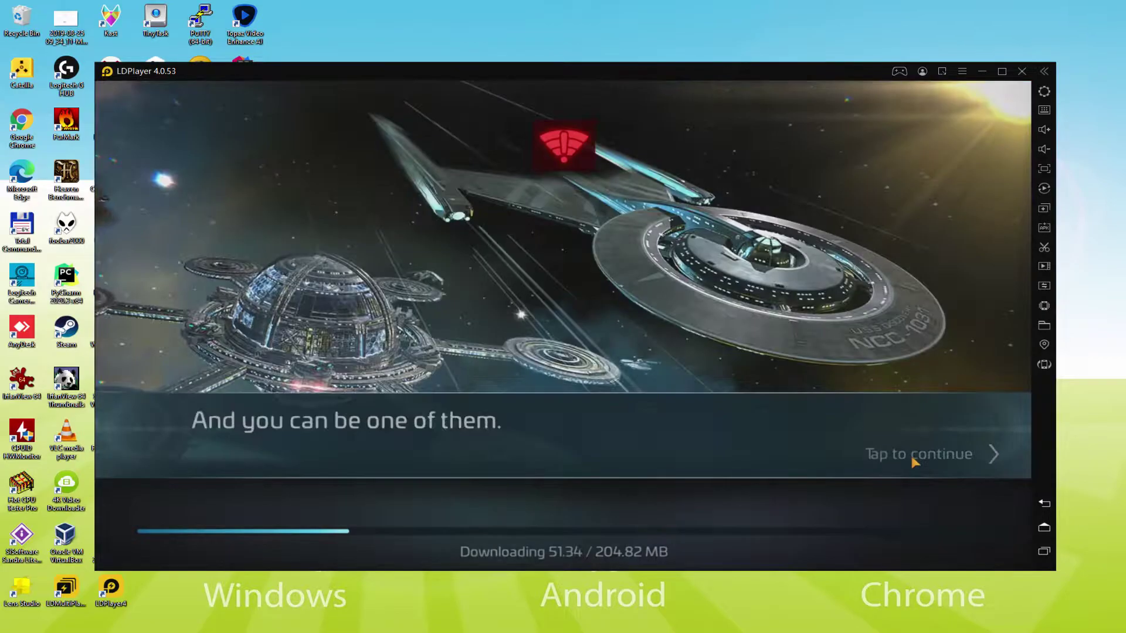
{"action": "left_click", "coordinate": [918, 463]}
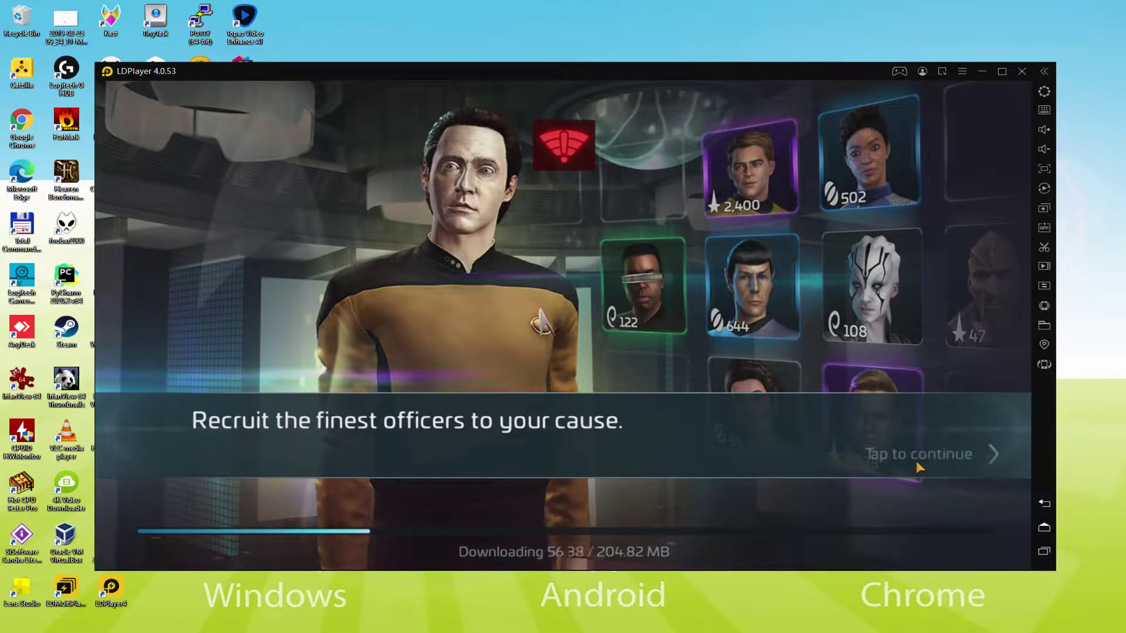
{"action": "left_click", "coordinate": [918, 466]}
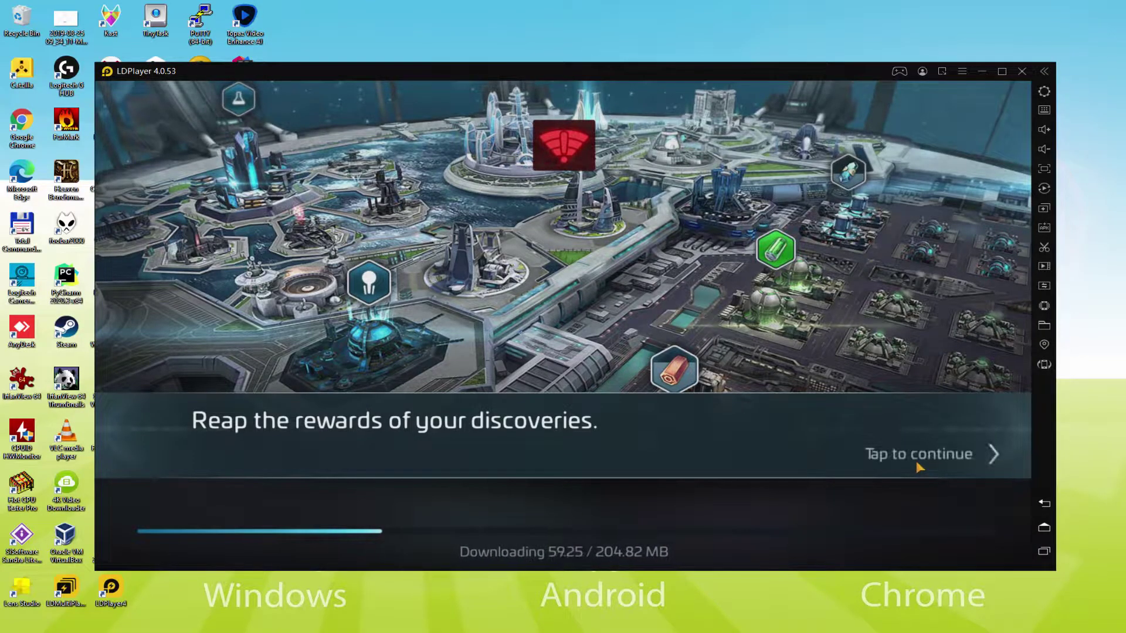
{"action": "left_click", "coordinate": [919, 468]}
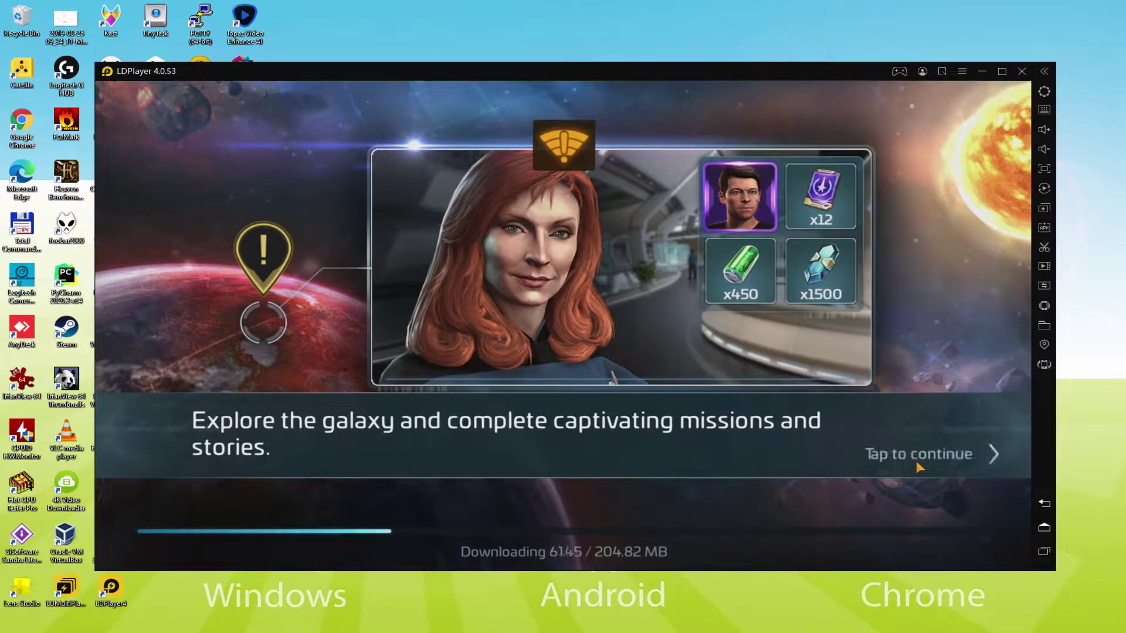
{"action": "left_click", "coordinate": [918, 467]}
{"action": "left_click", "coordinate": [918, 467]}
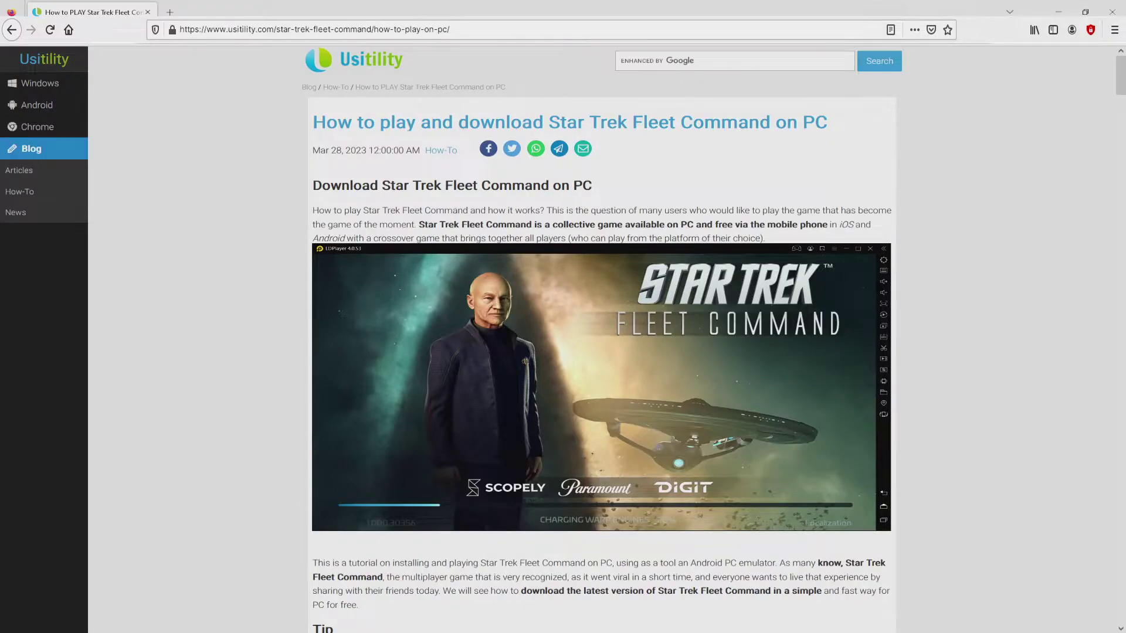
Follow the usitility article's PC download link to the LDPlayer site and download the Star Trek Fleet Command emulator installer
{"action": "scroll", "coordinate": [601, 352], "scroll_direction": "down", "scroll_amount": 3}
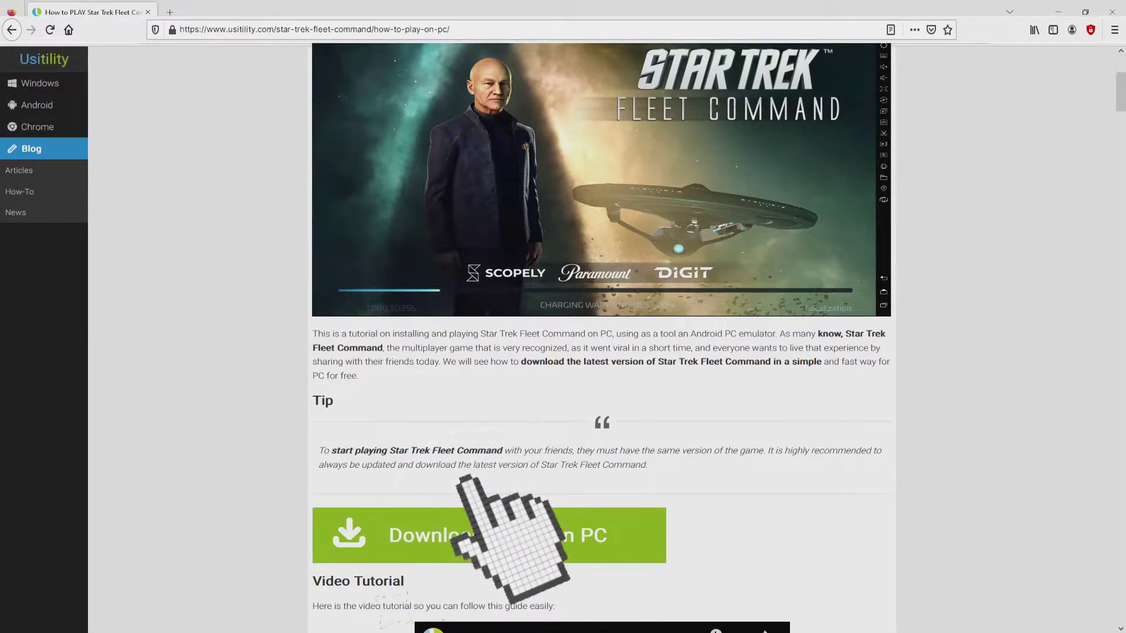
{"action": "left_click", "coordinate": [489, 533]}
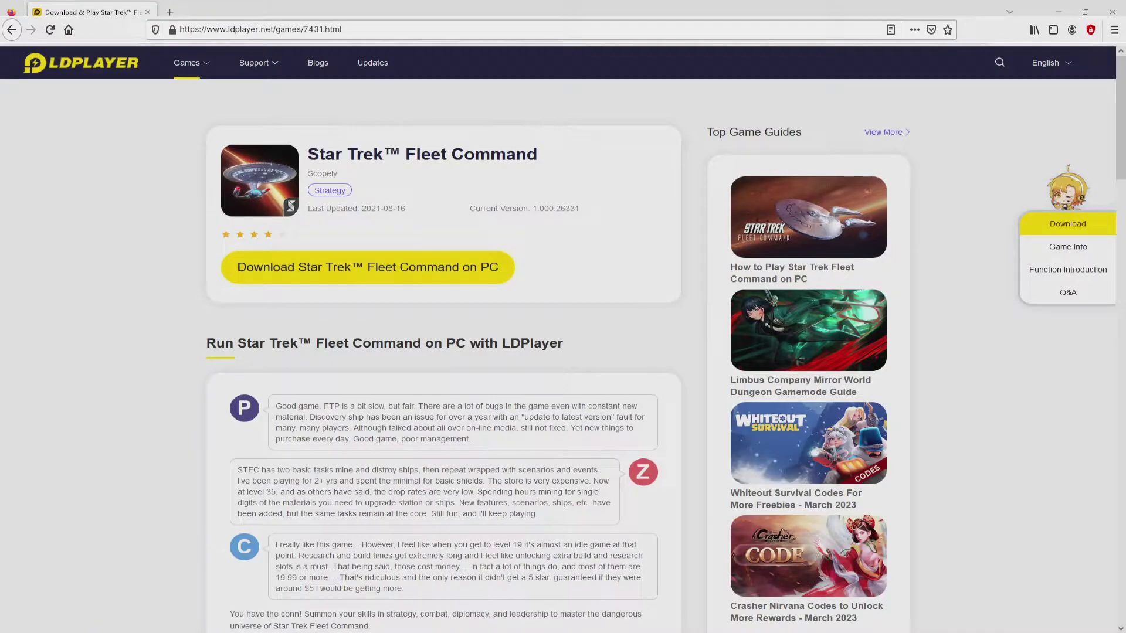
{"action": "scroll", "coordinate": [562, 352], "scroll_direction": "down", "scroll_amount": 10}
{"action": "scroll", "coordinate": [443, 352], "scroll_direction": "down", "scroll_amount": 3}
{"action": "scroll", "coordinate": [443, 352], "scroll_direction": "up", "scroll_amount": 5}
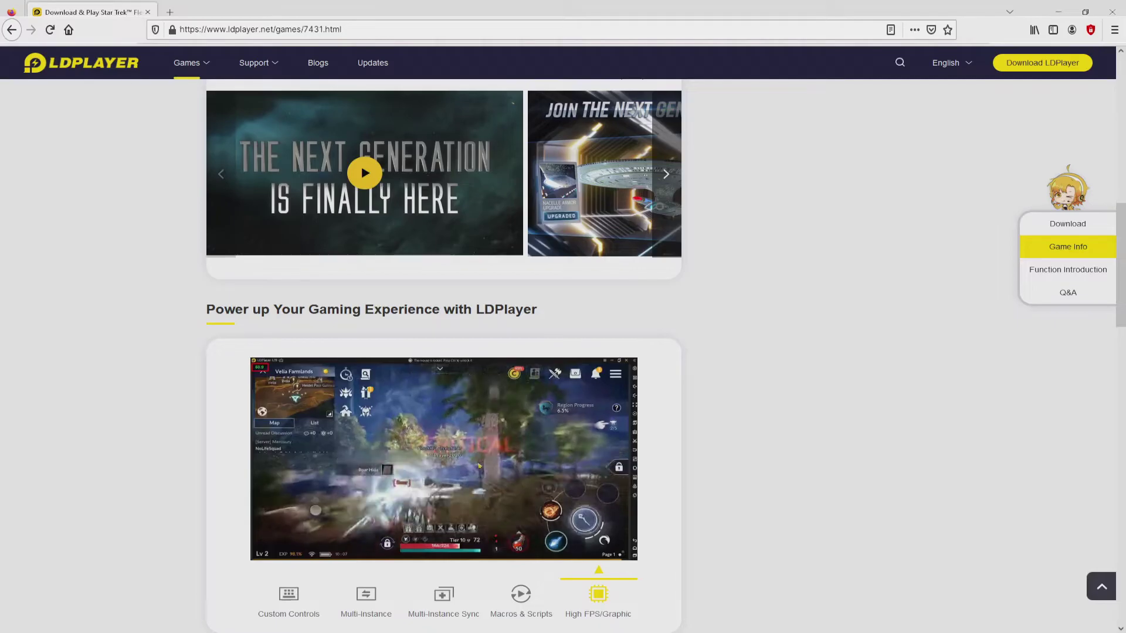
{"action": "scroll", "coordinate": [563, 352], "scroll_direction": "up", "scroll_amount": 2}
{"action": "scroll", "coordinate": [562, 351], "scroll_direction": "up", "scroll_amount": 8}
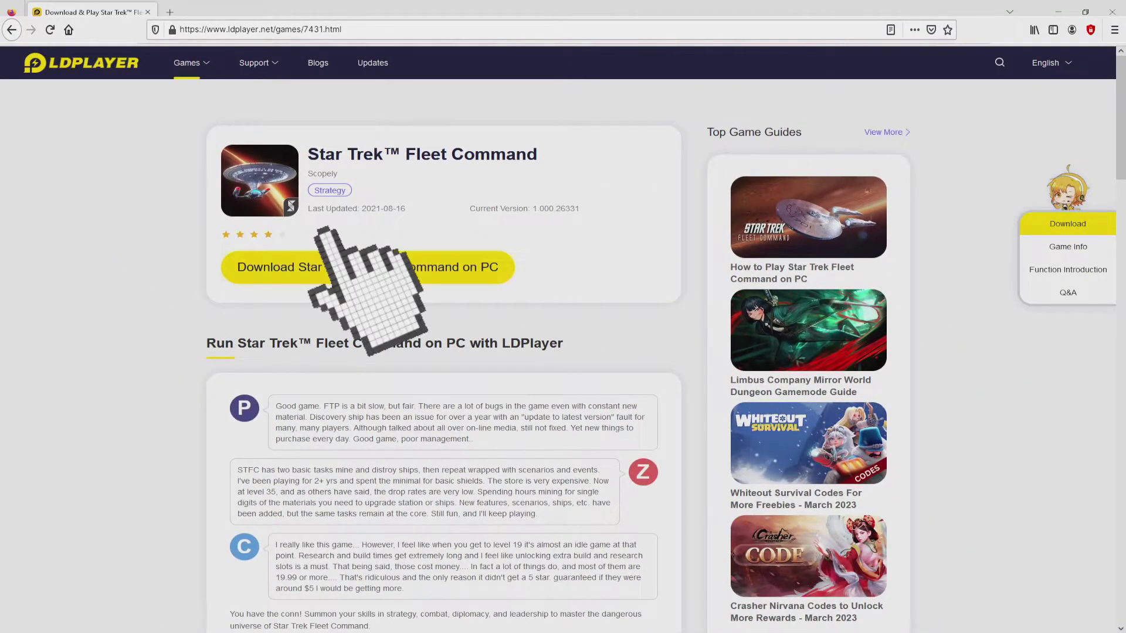
{"action": "left_click", "coordinate": [328, 267]}
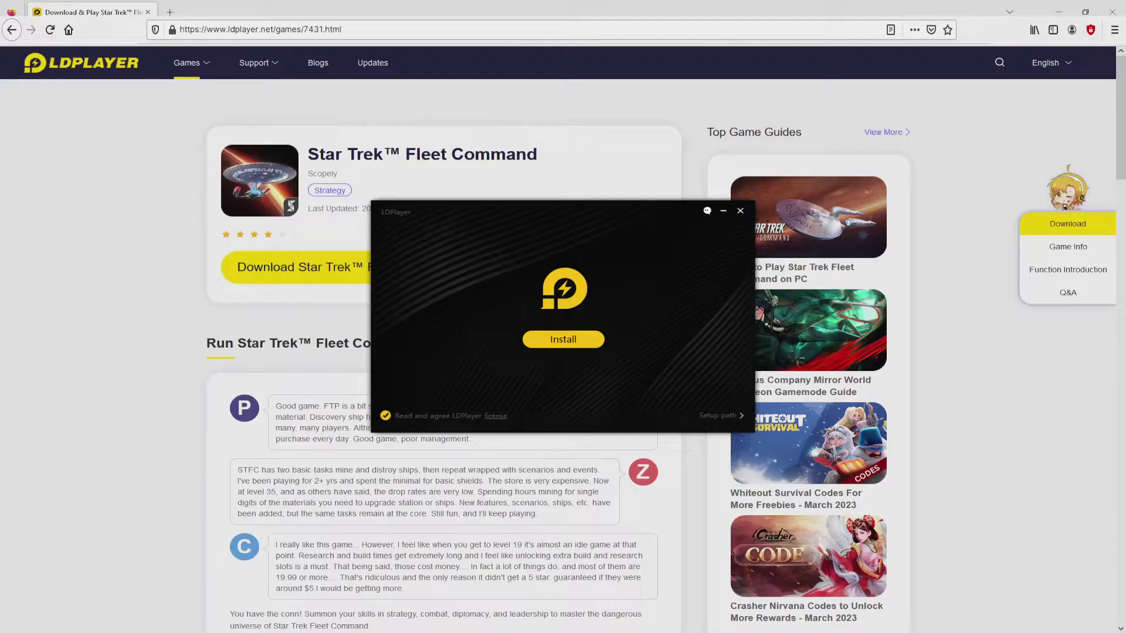
Install LDPlayer to the default path C:\LDPlayer\LDPlayer4.0\, rejecting the Avast Free Antivirus and McAfee WebAdvisor offers
{"action": "key", "text": "super+Down"}
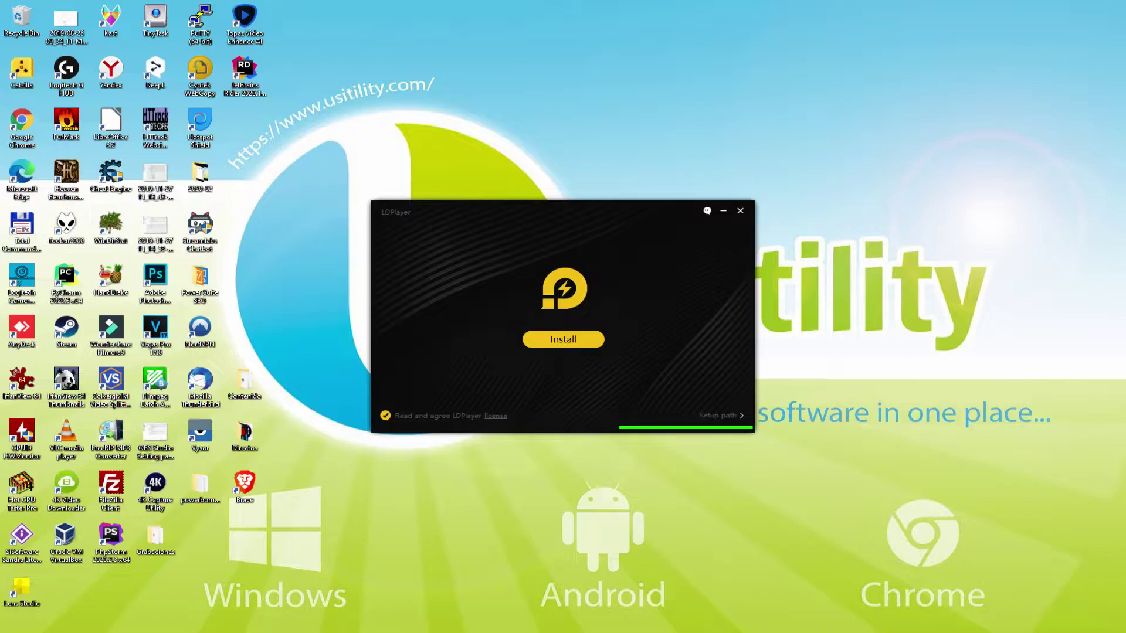
{"action": "left_click", "coordinate": [689, 404]}
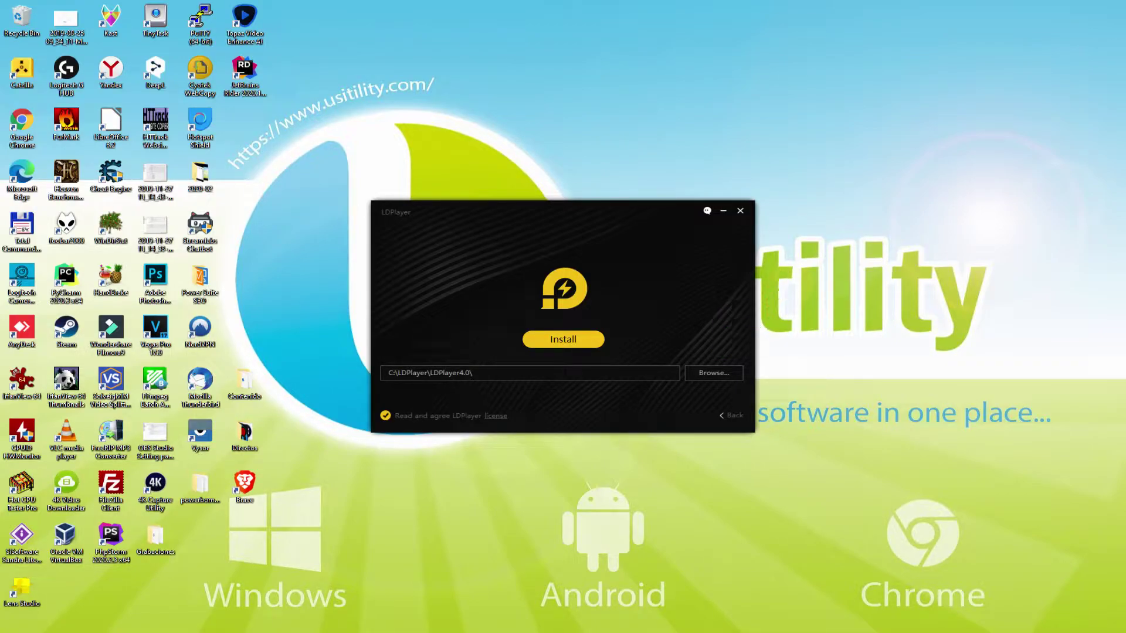
{"action": "left_click", "coordinate": [721, 412]}
{"action": "left_click", "coordinate": [560, 339]}
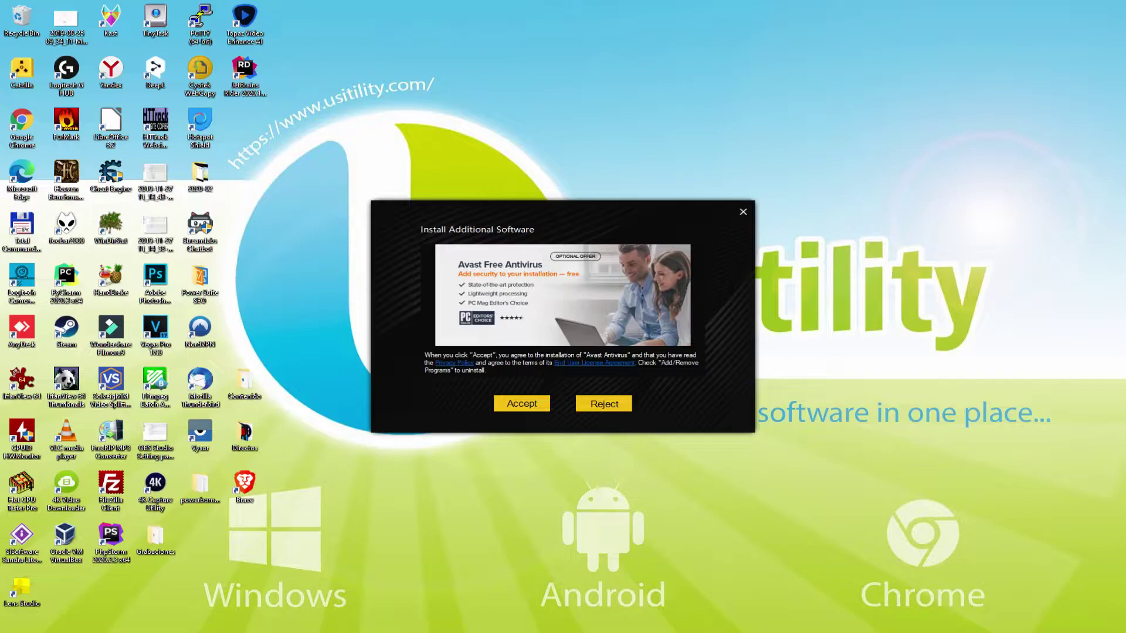
{"action": "left_click", "coordinate": [603, 403]}
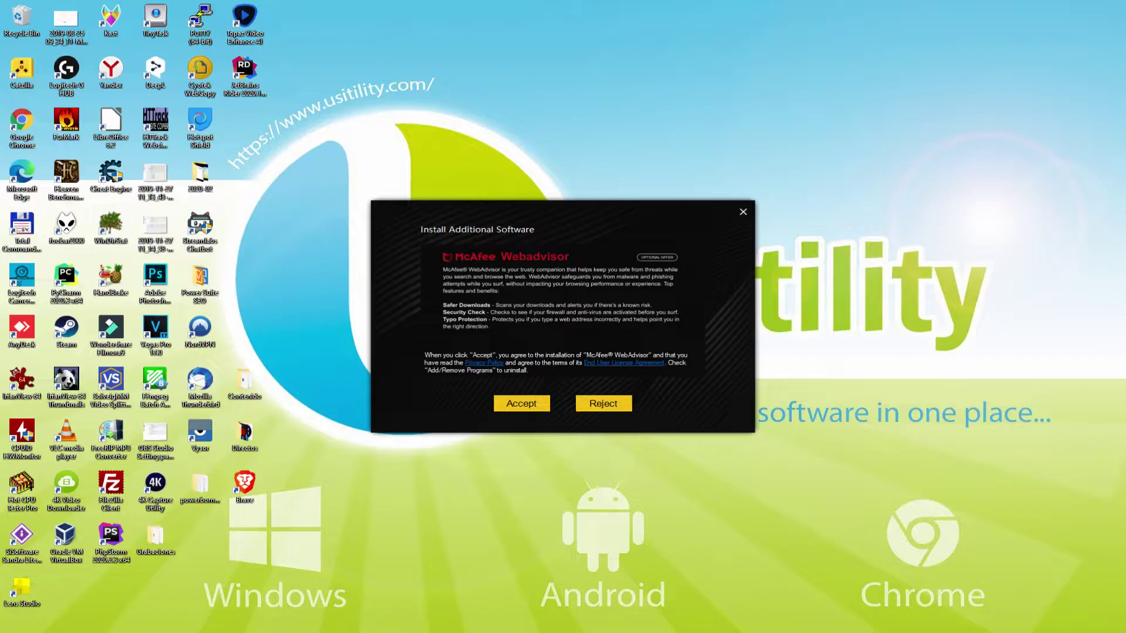
{"action": "left_click", "coordinate": [604, 404]}
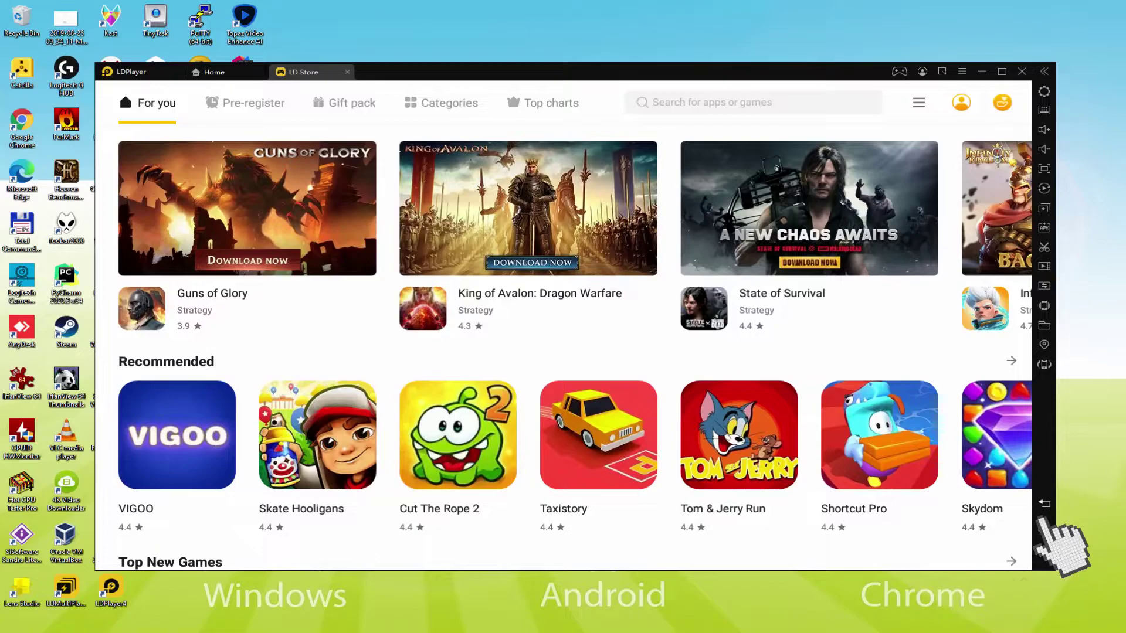
Leave LD Store for the emulator's home screen, open the system apps and agree to the Google terms of service
{"action": "left_click", "coordinate": [963, 339]}
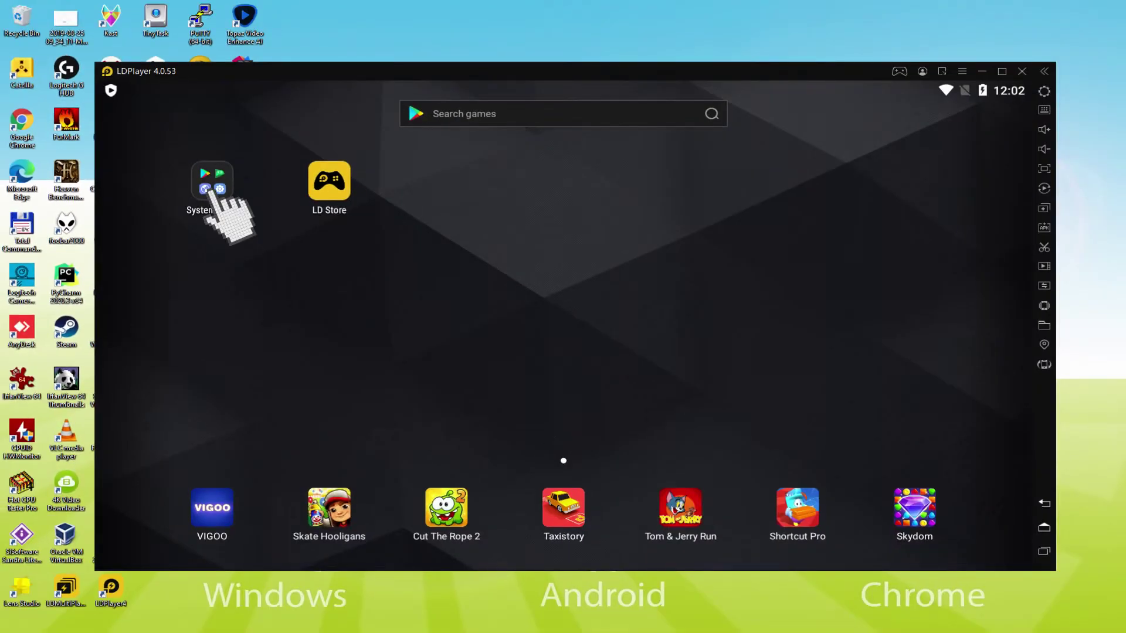
{"action": "left_click", "coordinate": [372, 176]}
{"action": "left_click", "coordinate": [197, 210]}
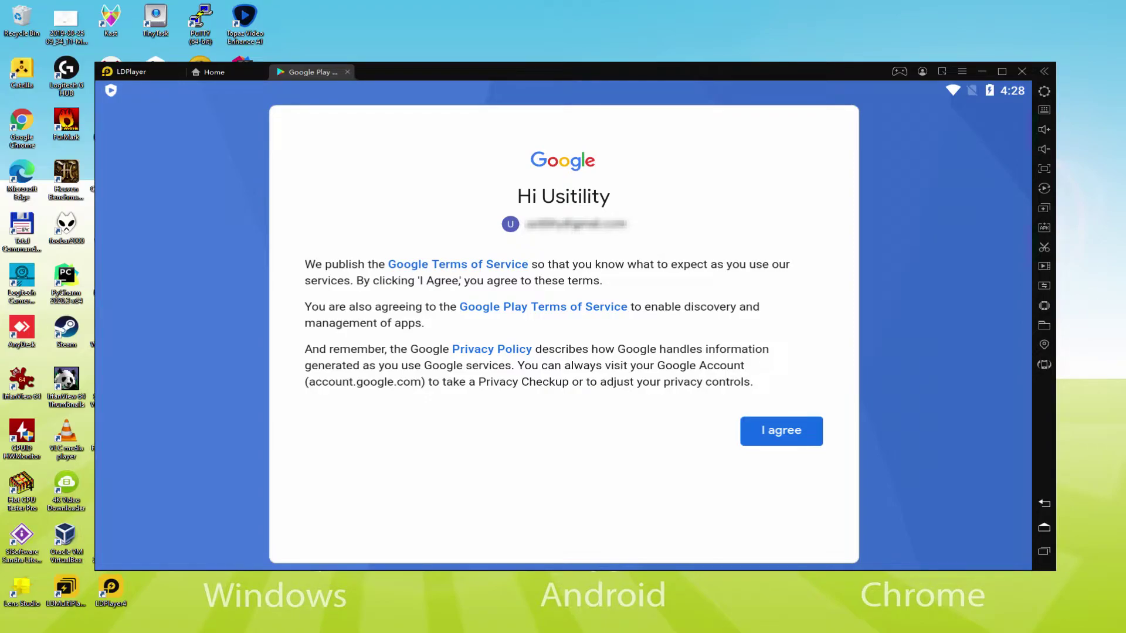
{"action": "left_click", "coordinate": [779, 437]}
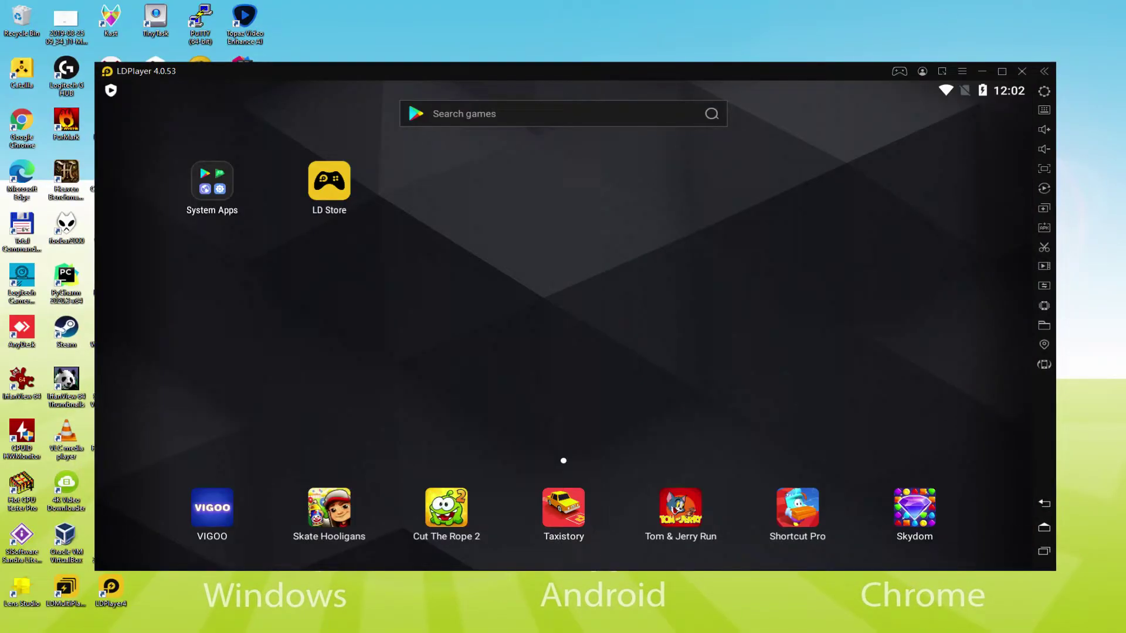
Find "star trek fleet command" in the Play Store and install the Scopely game
{"action": "left_click", "coordinate": [212, 192]}
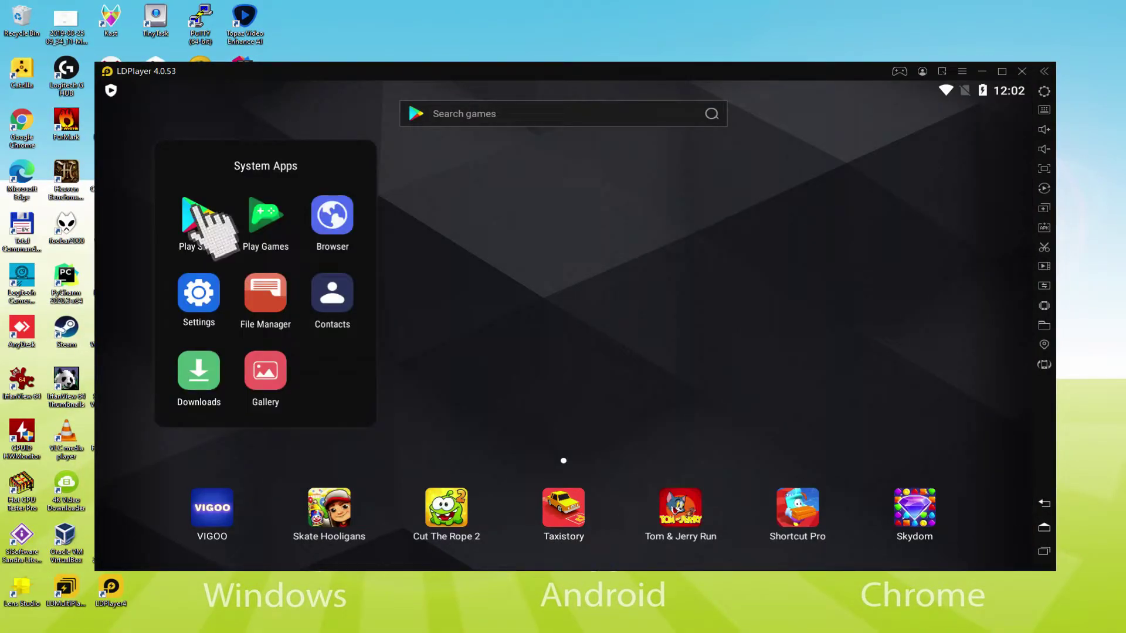
{"action": "left_click", "coordinate": [198, 214]}
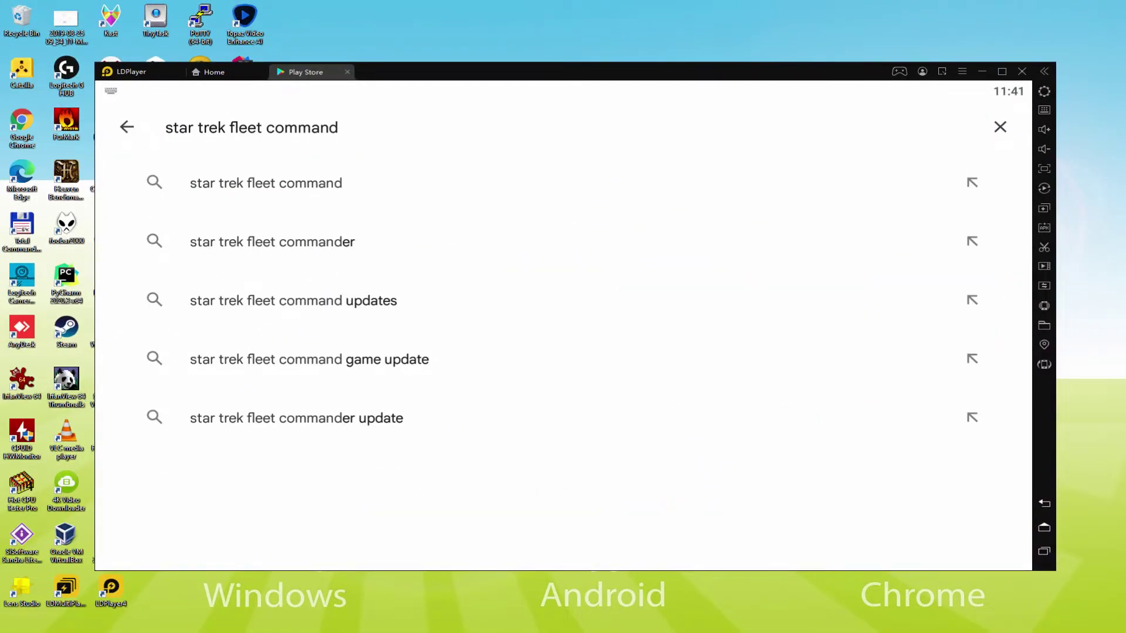
{"action": "left_click", "coordinate": [237, 176]}
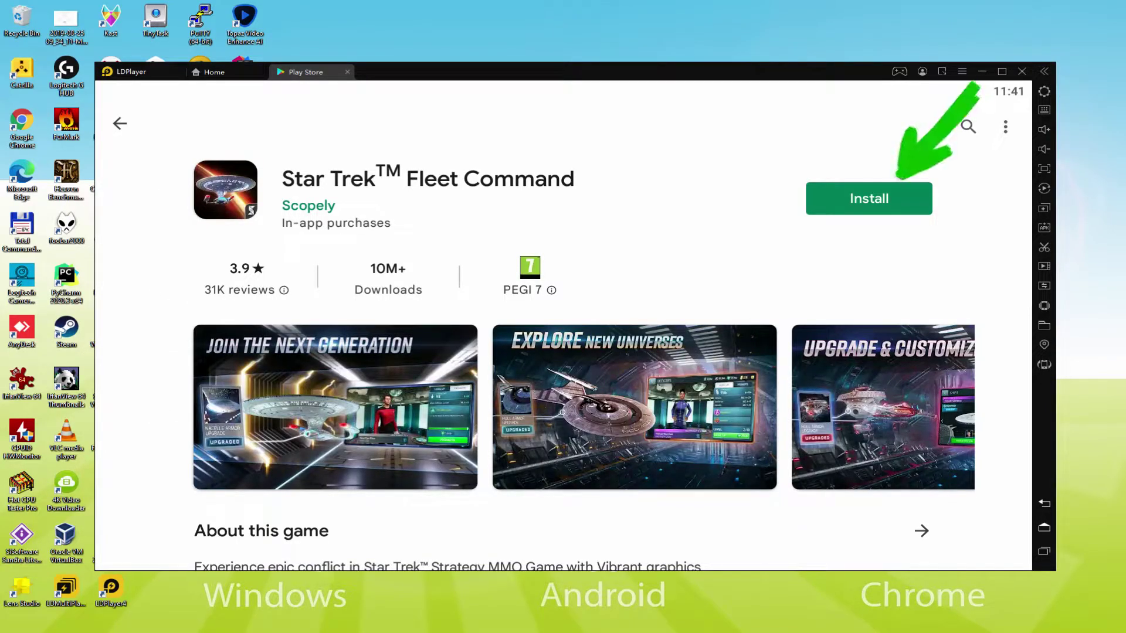
{"action": "left_click", "coordinate": [897, 197]}
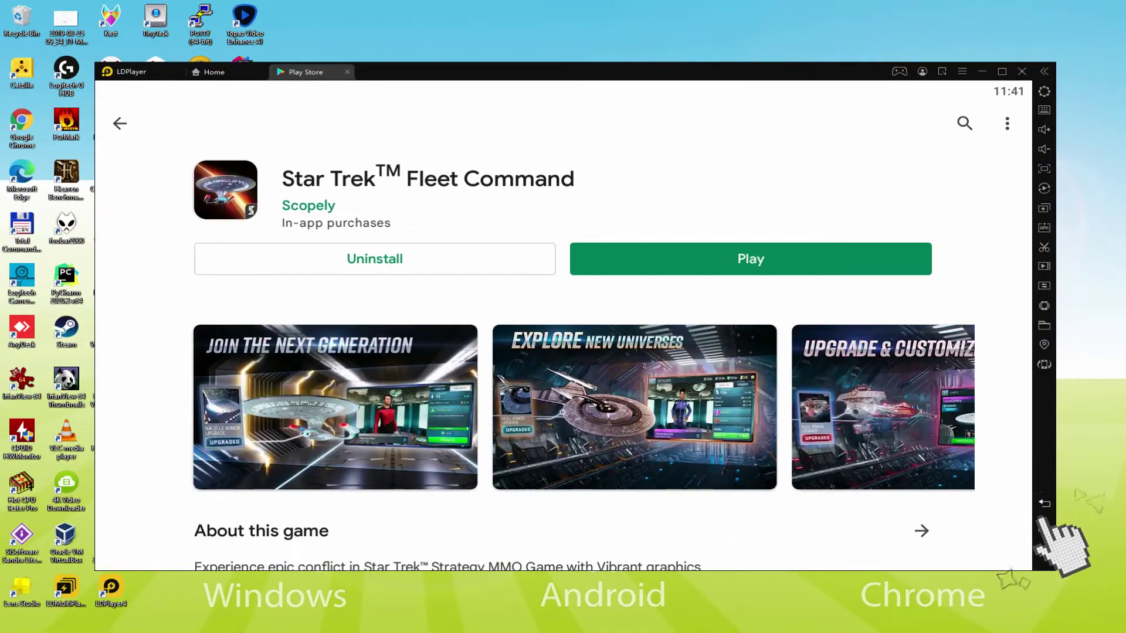
Launch Star Trek Fleet Command from the emulator's home screen and dismiss Subcommander Senolus's message
{"action": "left_click", "coordinate": [968, 399]}
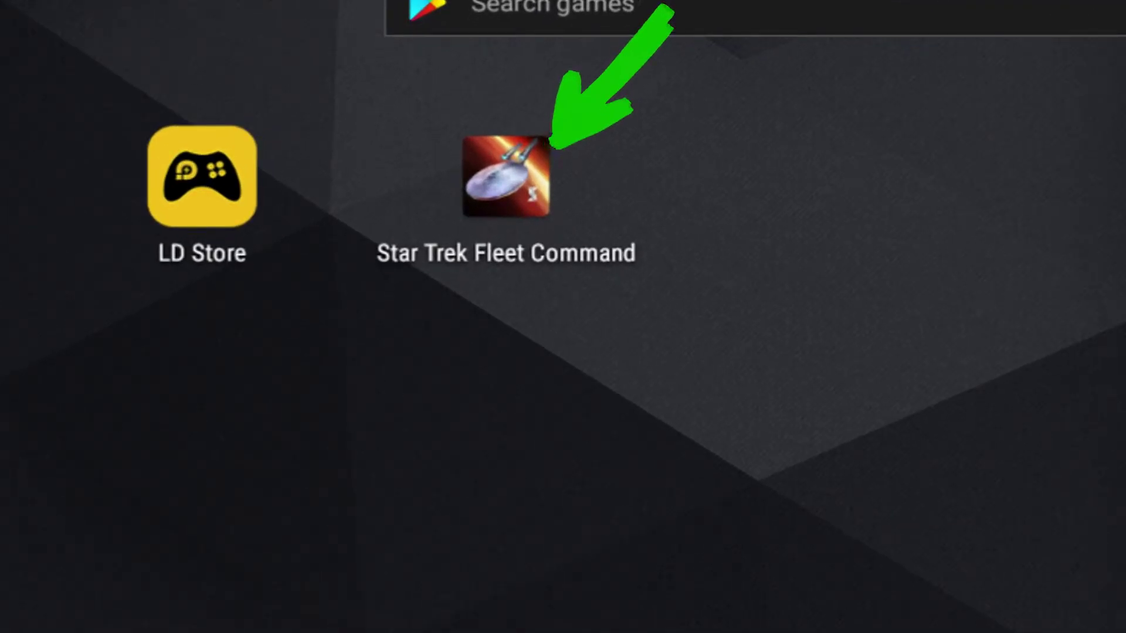
{"action": "left_click", "coordinate": [505, 176]}
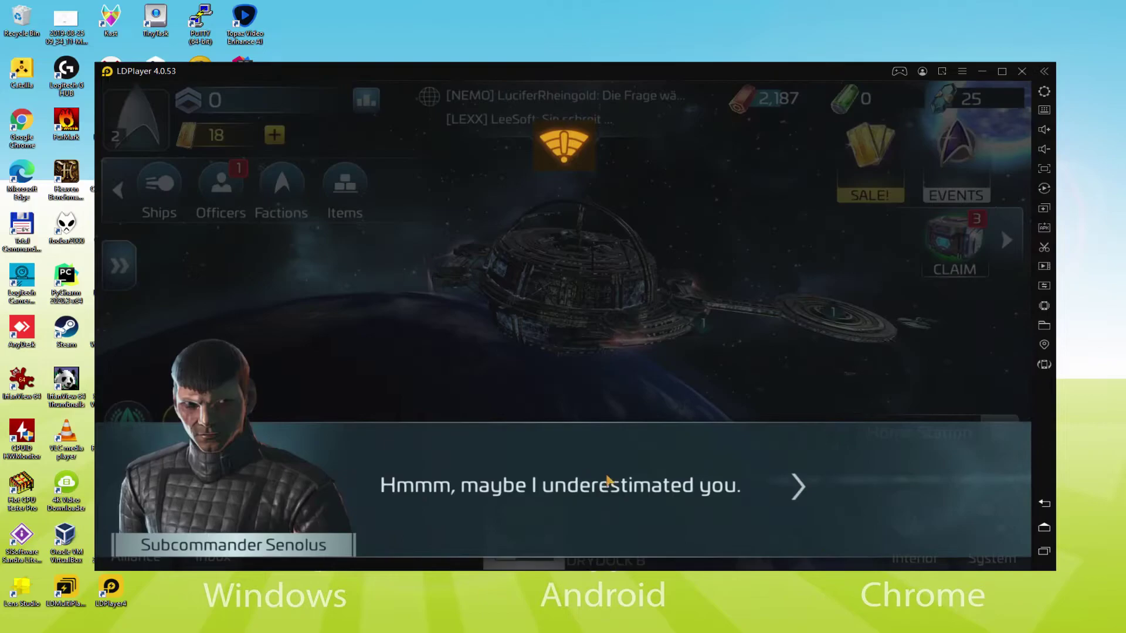
{"action": "left_click", "coordinate": [609, 475]}
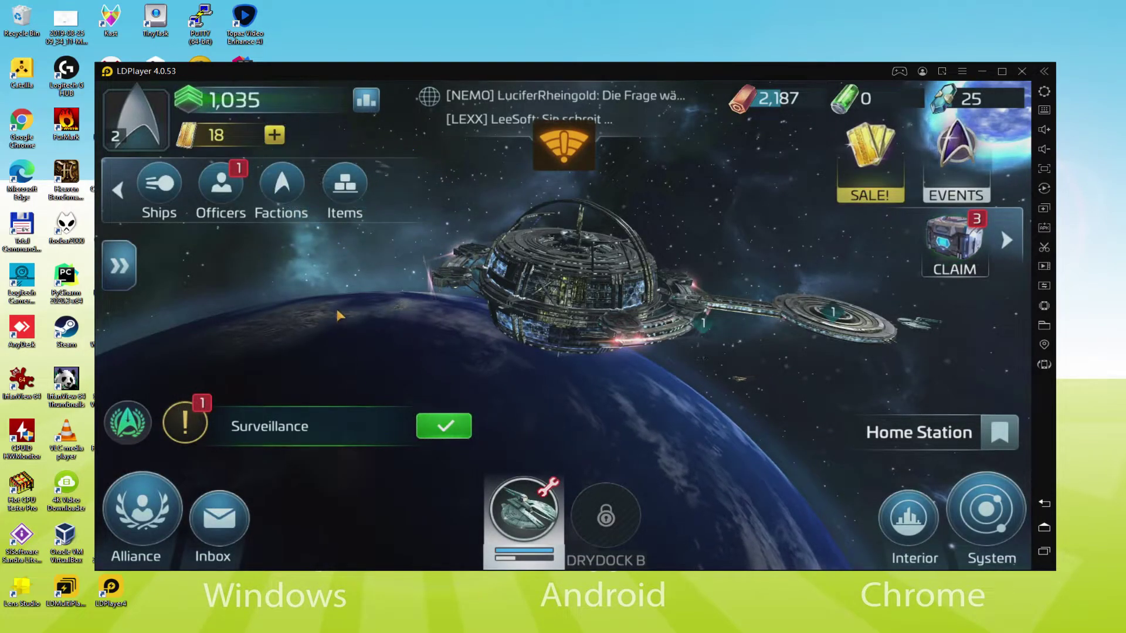
Claim the Mac Welcome Gift and the 10 Min and 4 Hr free chests from the gifts
{"action": "left_click", "coordinate": [973, 239]}
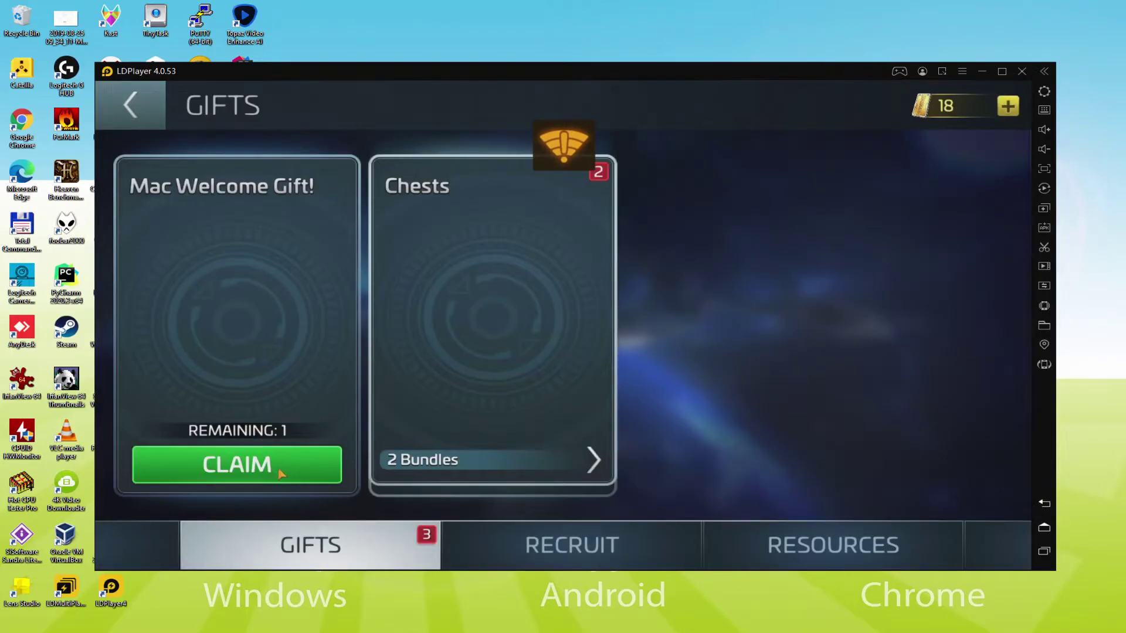
{"action": "left_click", "coordinate": [280, 473]}
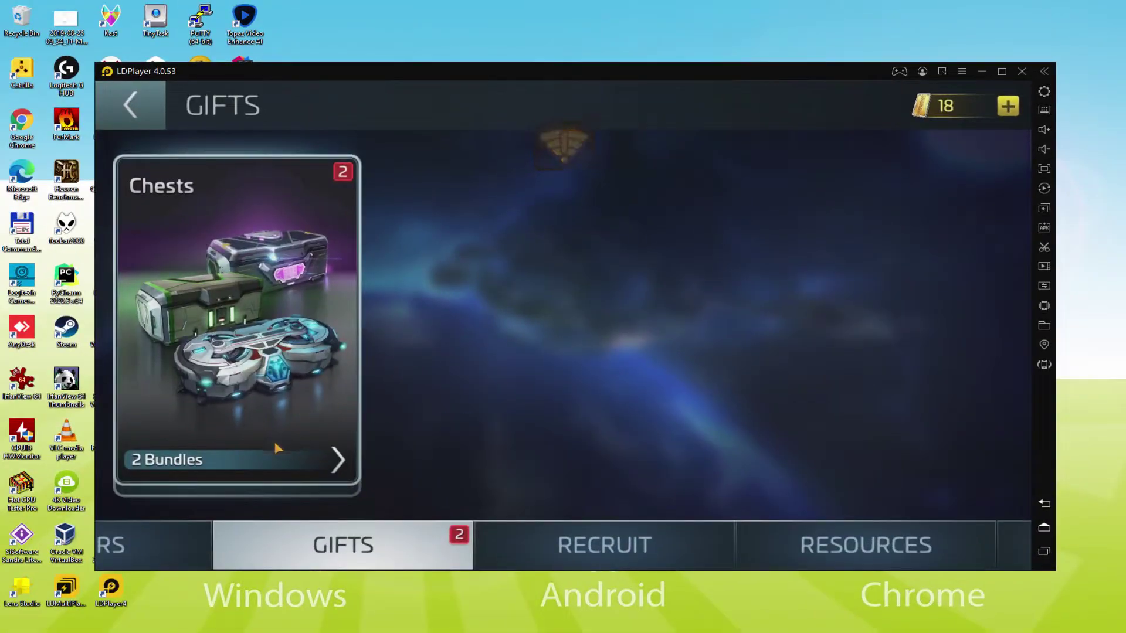
{"action": "left_click", "coordinate": [274, 448]}
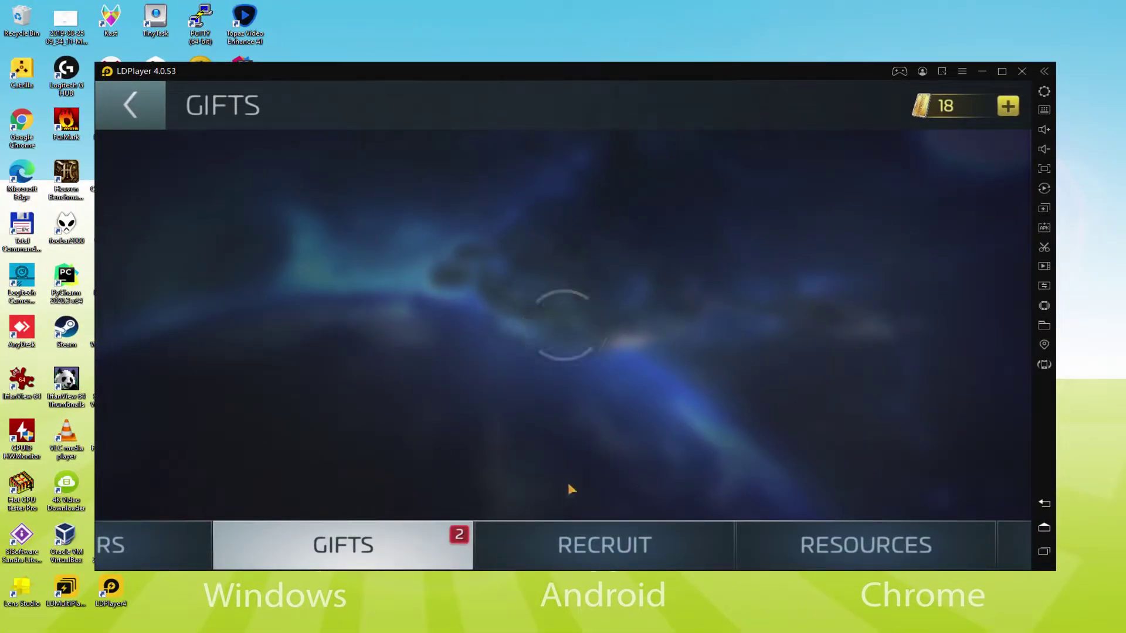
{"action": "left_click", "coordinate": [311, 476]}
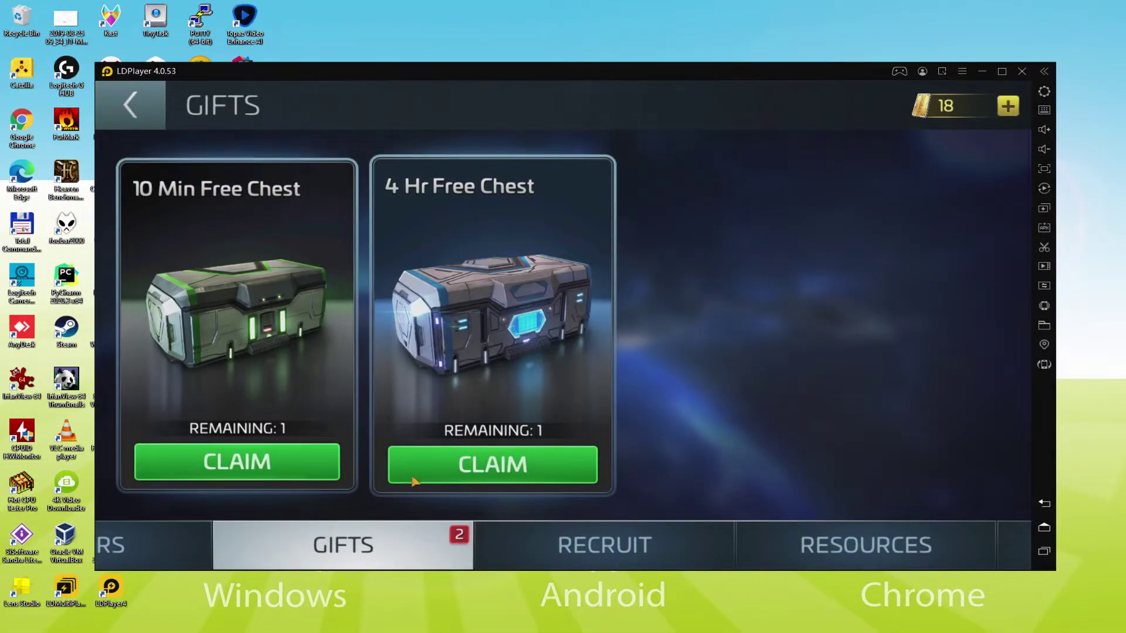
{"action": "left_click", "coordinate": [463, 472]}
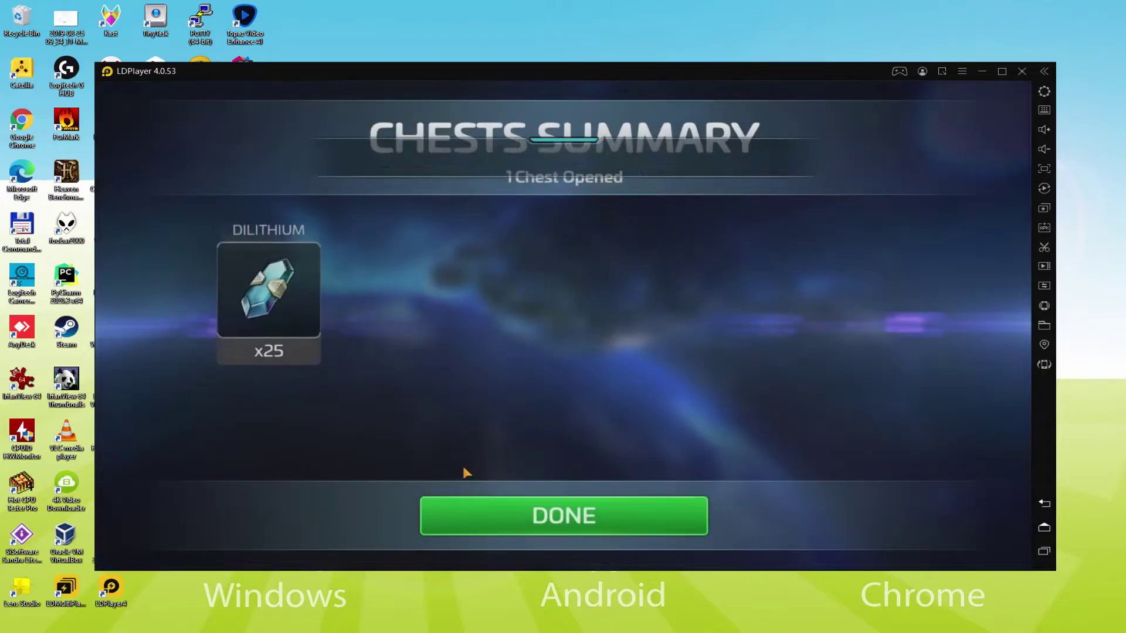
{"action": "left_click", "coordinate": [614, 517]}
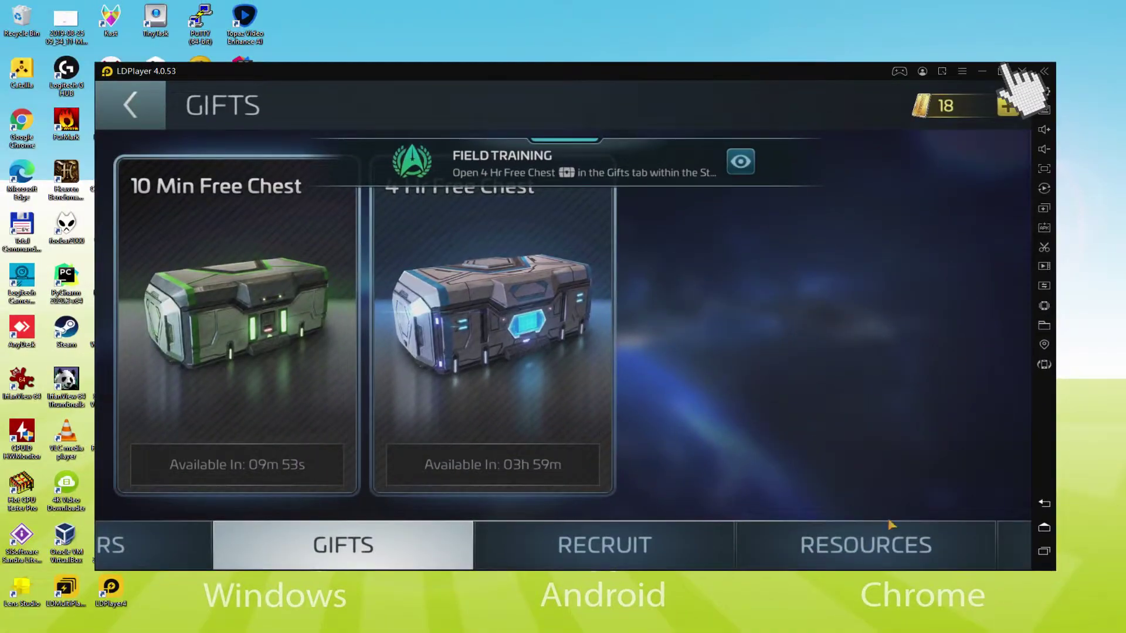
Return from the gifts to the home station, complete the Surveillance mission and advance the Intervention mission's dialogue
{"action": "left_click", "coordinate": [1001, 71]}
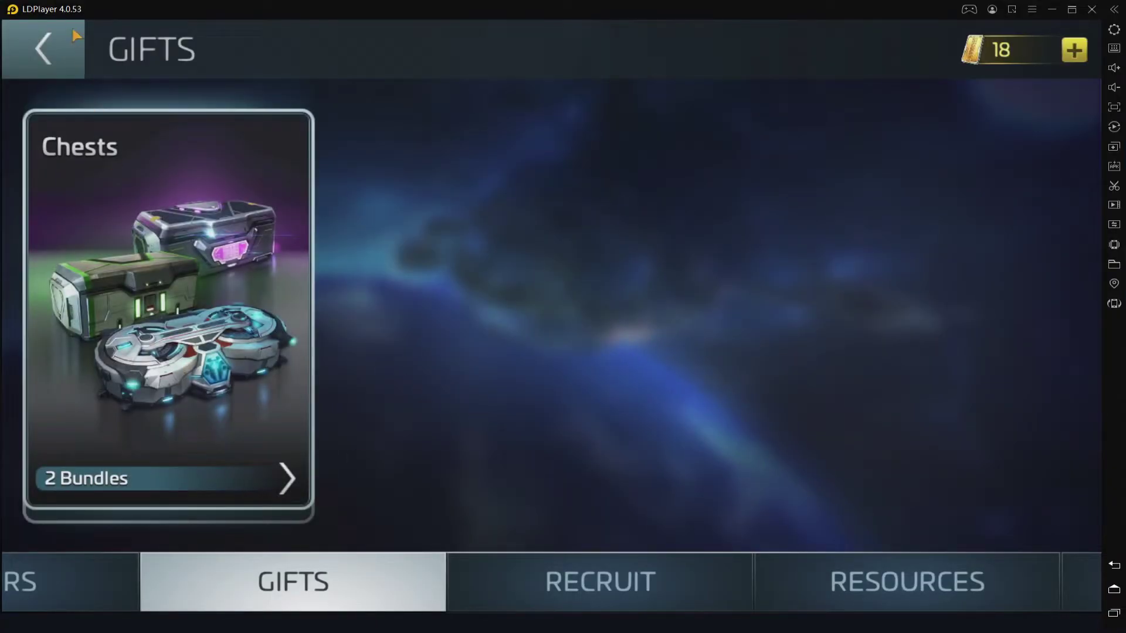
{"action": "left_click", "coordinate": [69, 66]}
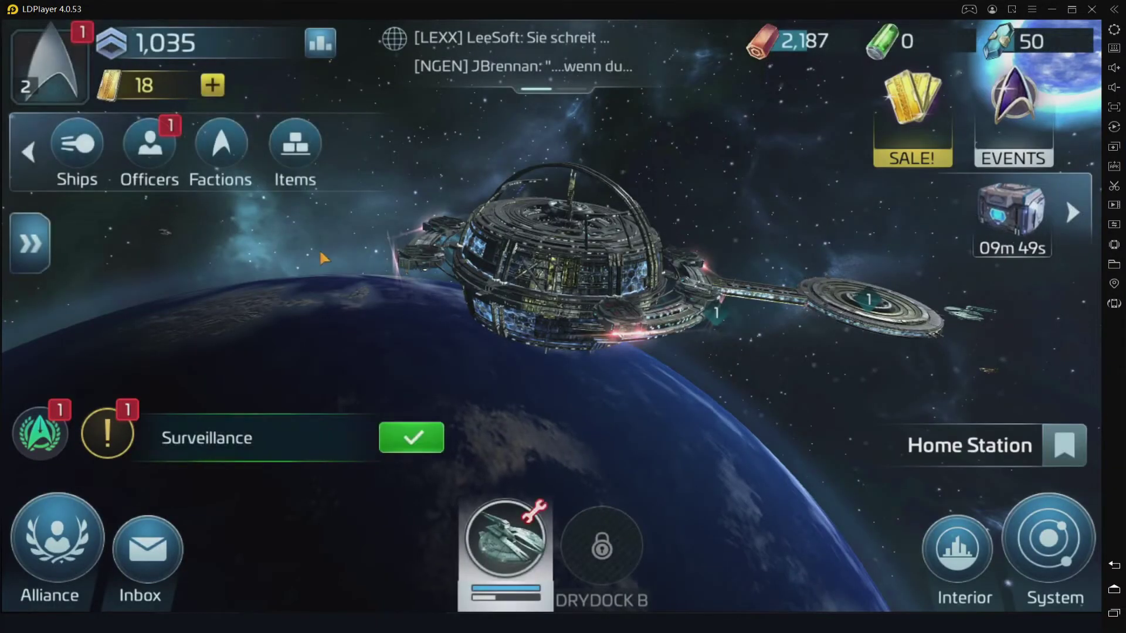
{"action": "left_click", "coordinate": [428, 435]}
{"action": "key", "text": "super+Down"}
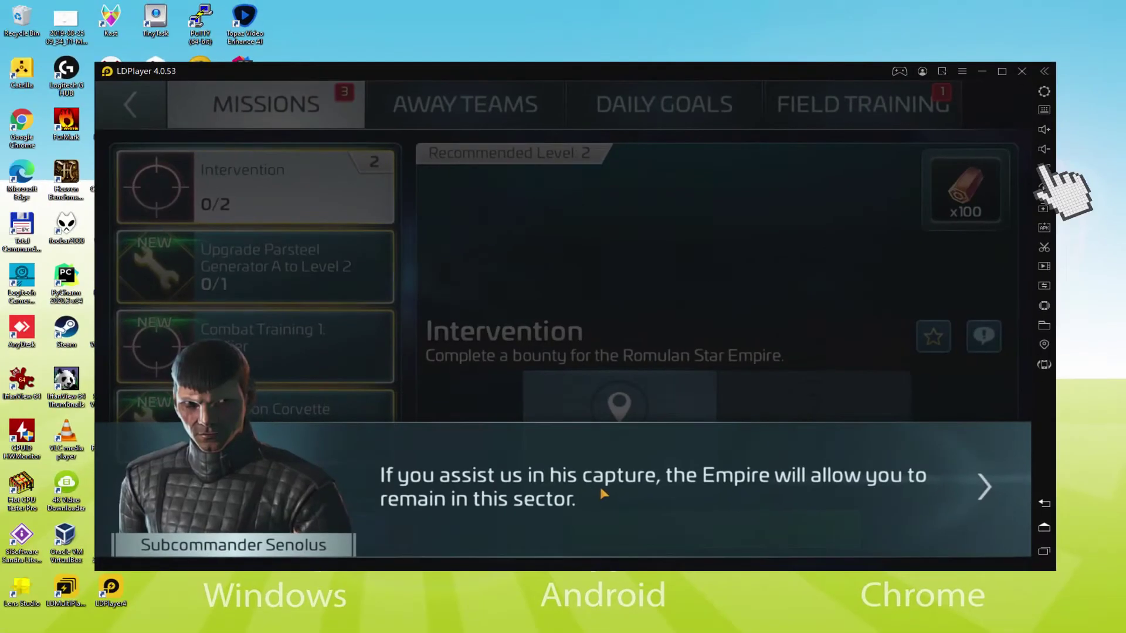
{"action": "left_click", "coordinate": [599, 487]}
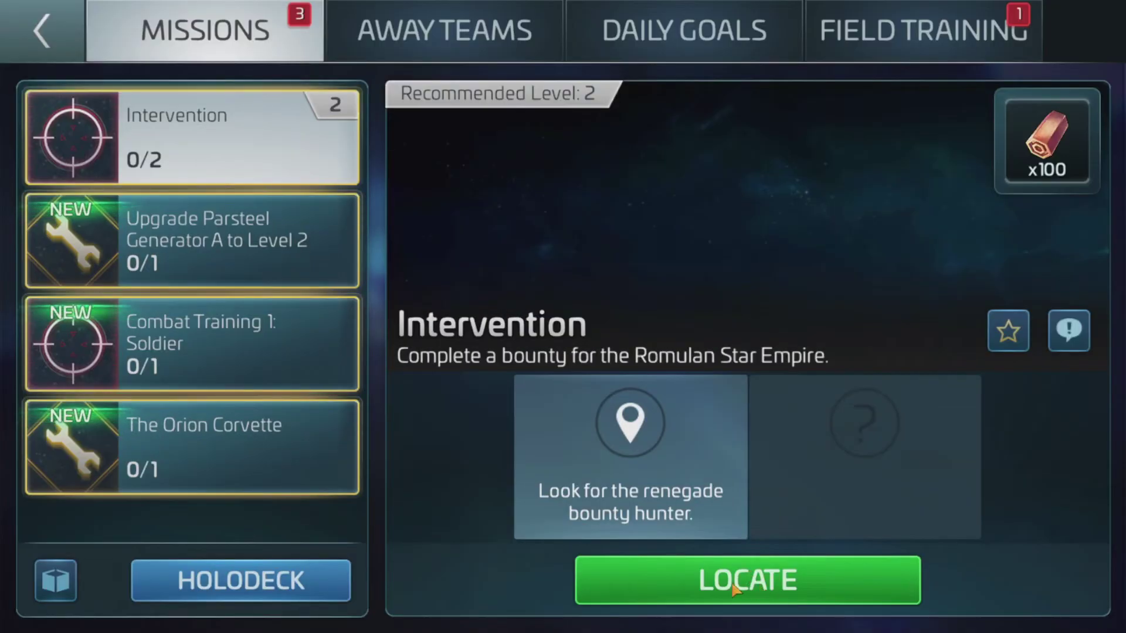
Check the Parsteel Generator A mission, then locate the Intervention mission's marker in the Doma system and send the Realta there
{"action": "left_click", "coordinate": [234, 243]}
{"action": "left_click", "coordinate": [220, 157]}
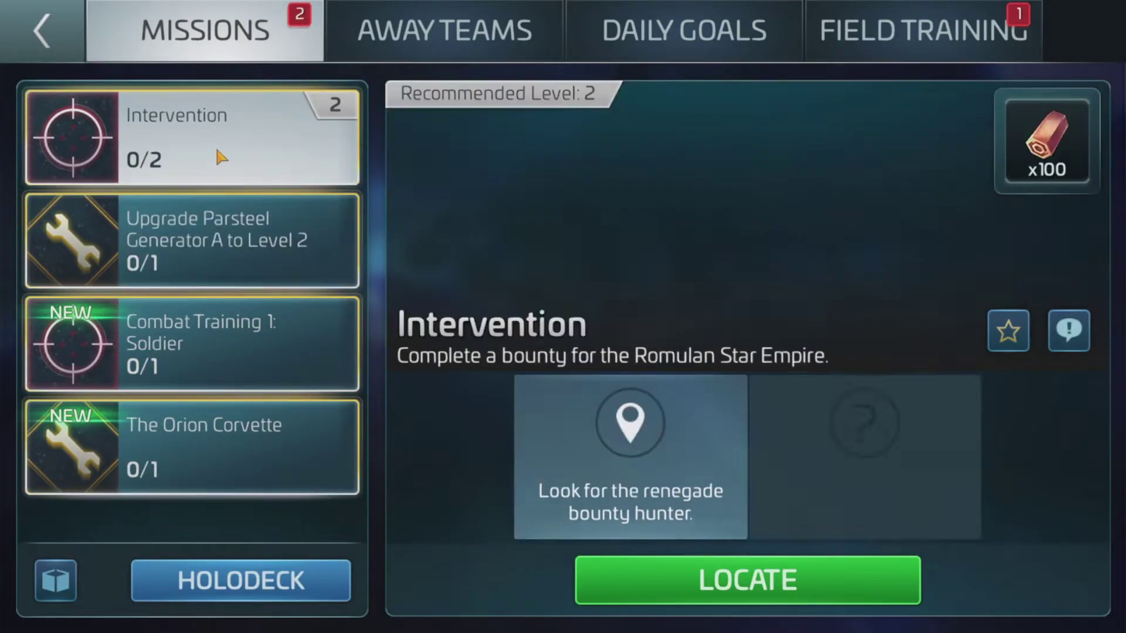
{"action": "left_click", "coordinate": [784, 575]}
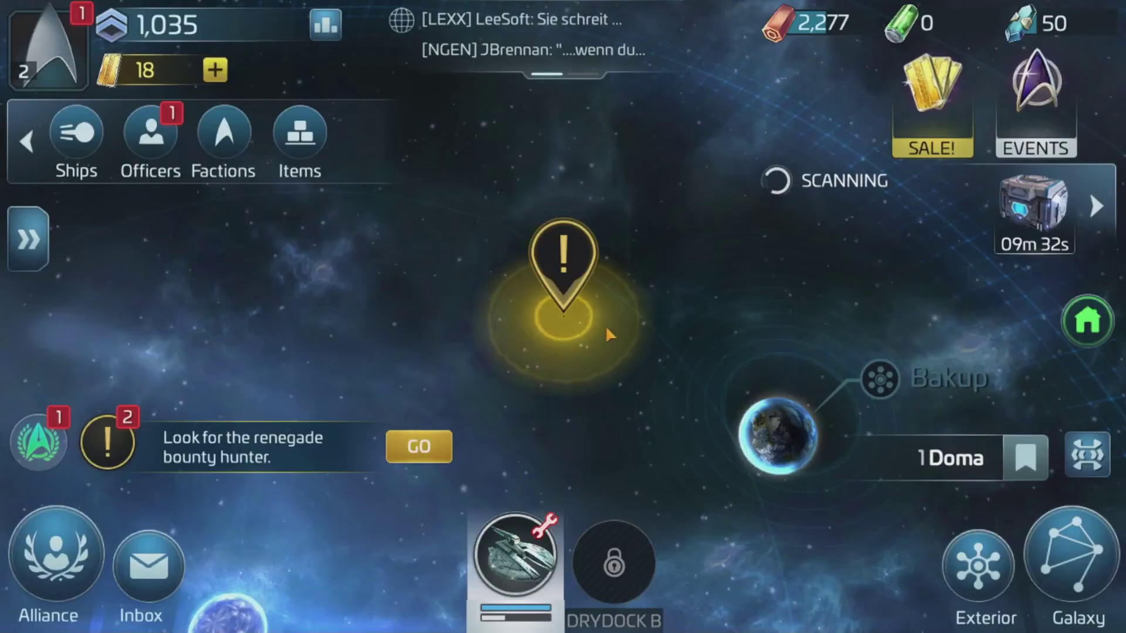
{"action": "left_click", "coordinate": [605, 331]}
{"action": "left_click", "coordinate": [684, 282]}
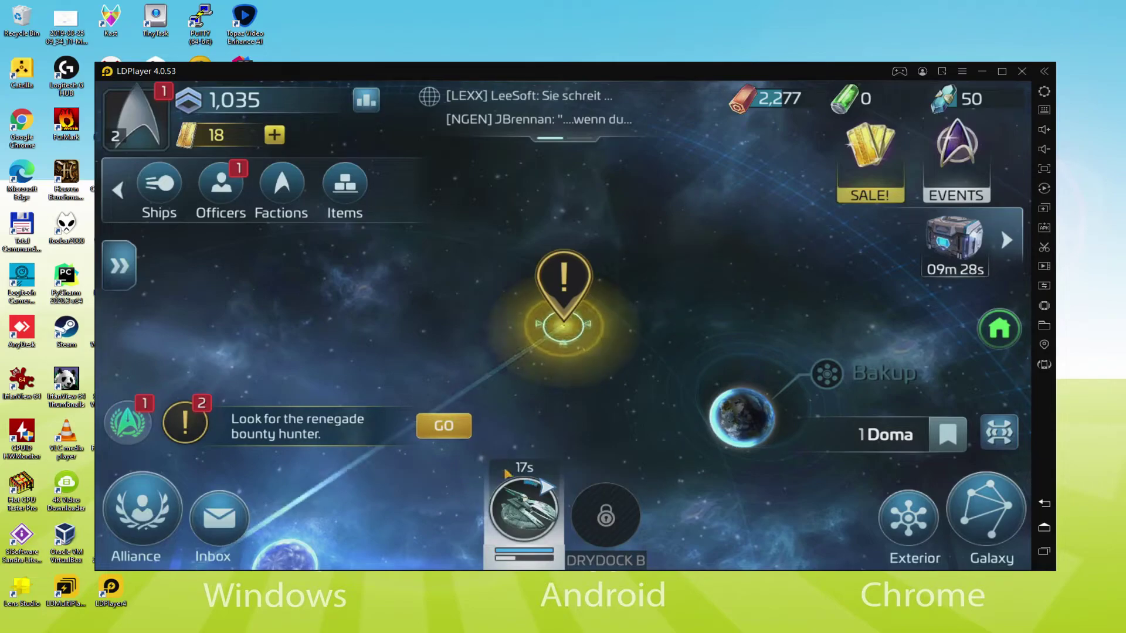
{"action": "mouse_move", "coordinate": [431, 484]}
{"action": "left_mouse_down"}
{"action": "mouse_move", "coordinate": [463, 393]}
{"action": "mouse_move", "coordinate": [577, 321]}
{"action": "mouse_move", "coordinate": [536, 267]}
{"action": "left_mouse_up"}
{"action": "left_click_drag", "start_coordinate": [385, 395], "coordinate": [341, 530]}
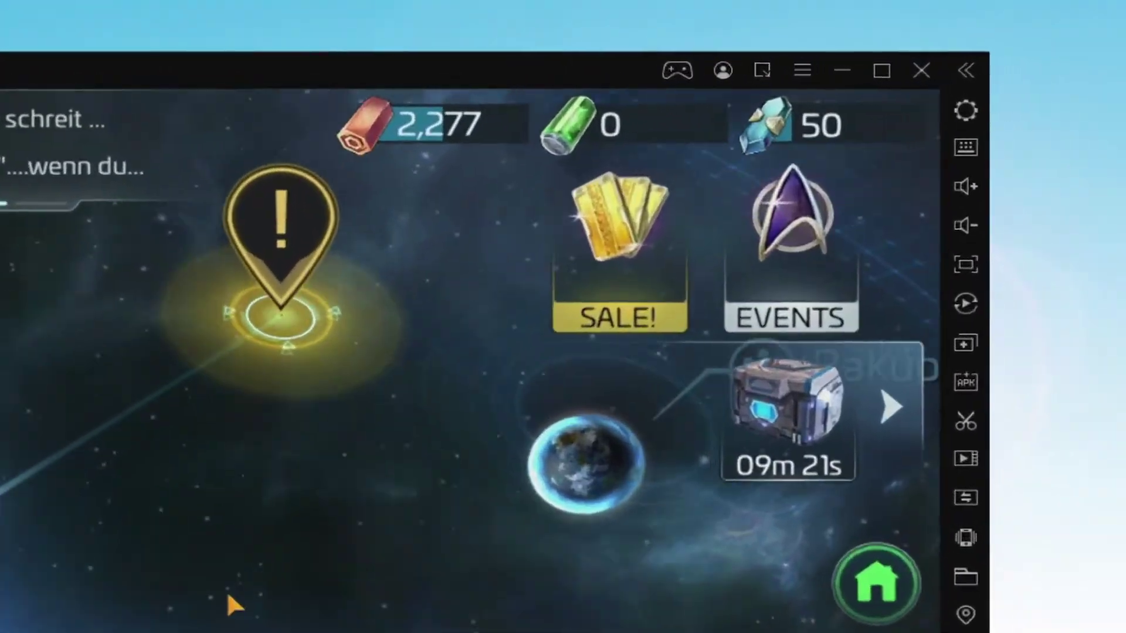
{"action": "mouse_move", "coordinate": [228, 596]}
{"action": "left_mouse_down"}
{"action": "mouse_move", "coordinate": [587, 546]}
{"action": "mouse_move", "coordinate": [686, 498]}
{"action": "left_mouse_up"}
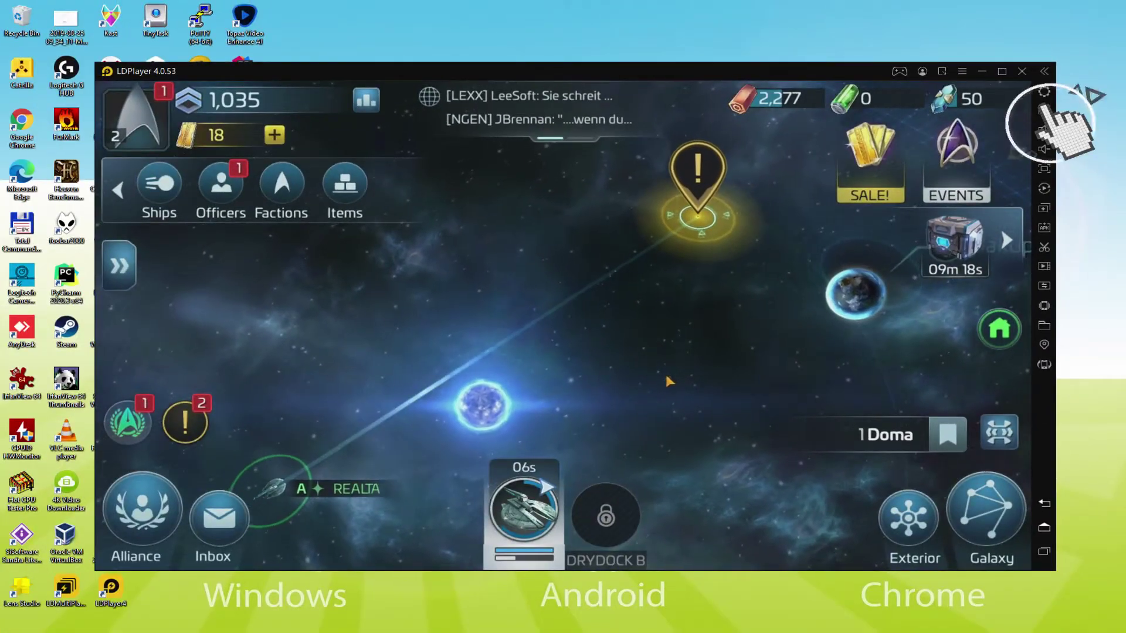
Look at the emulator's keyboard mapping settings and exit them
{"action": "key", "text": "ctrl+6"}
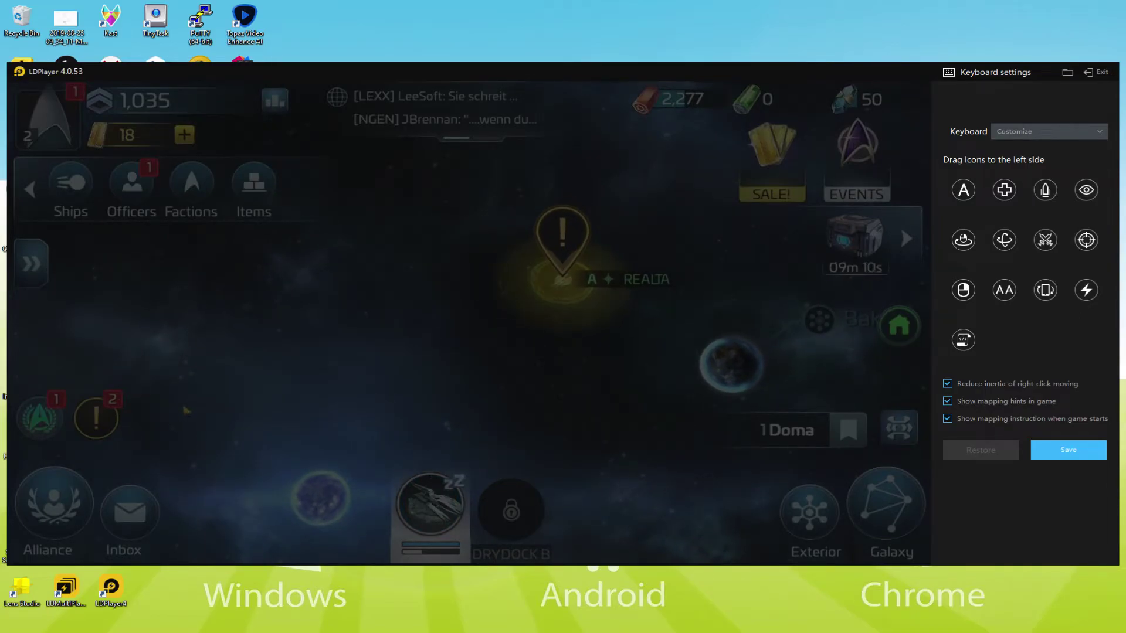
{"action": "left_click", "coordinate": [1094, 73]}
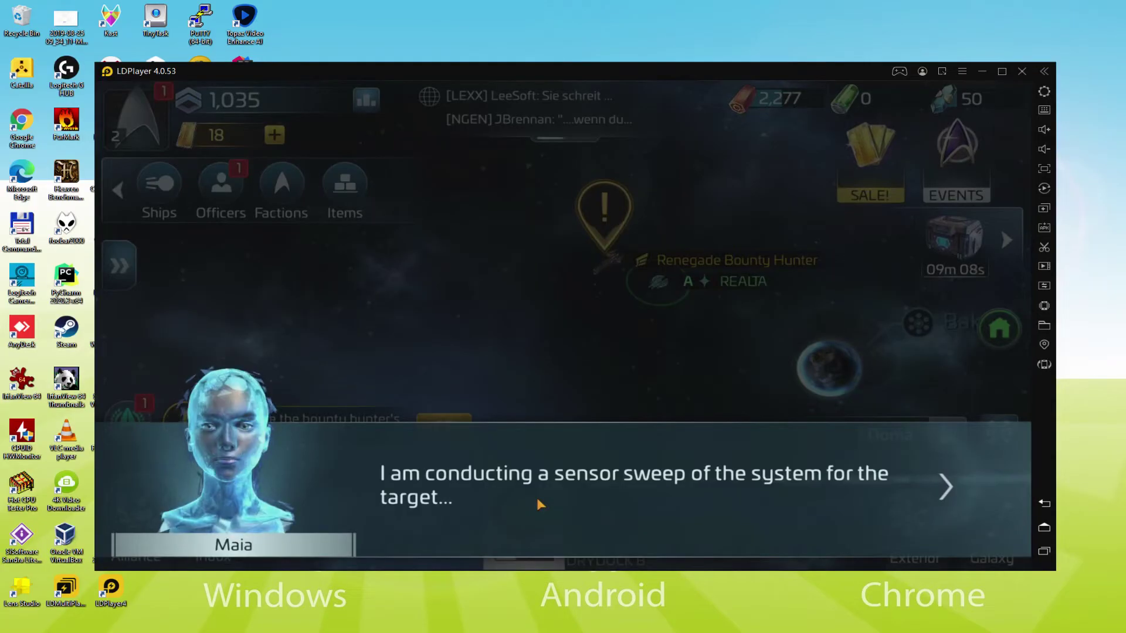
Dismiss Maia's sensor sweep message and locate the renegade bounty hunter's ship for the Intervention mission
{"action": "left_click", "coordinate": [636, 501]}
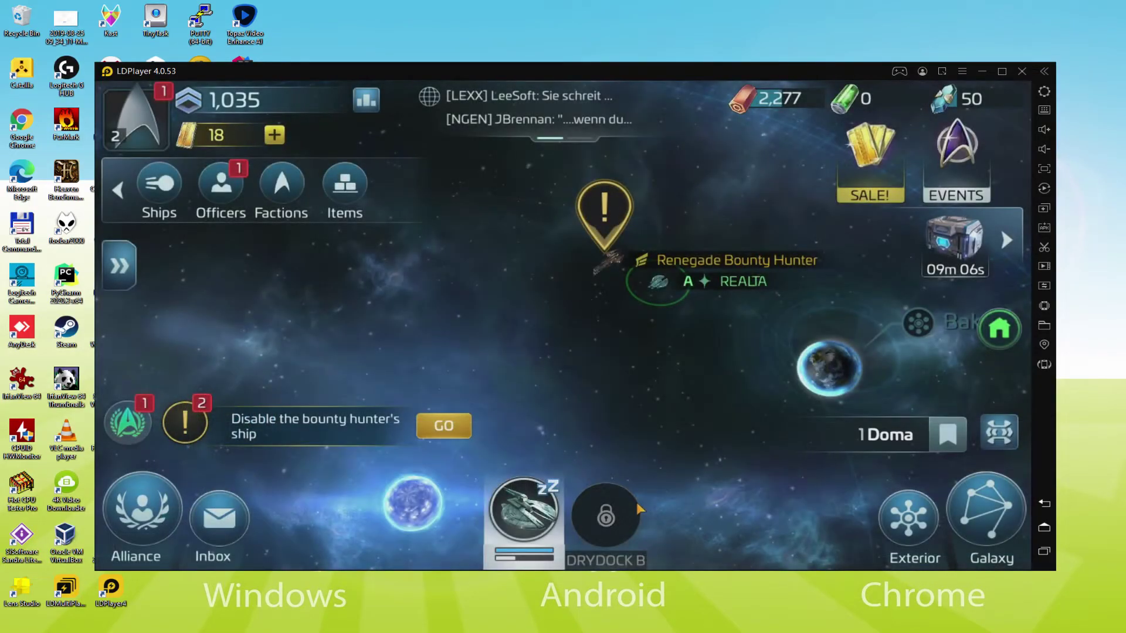
{"action": "left_click", "coordinate": [446, 428]}
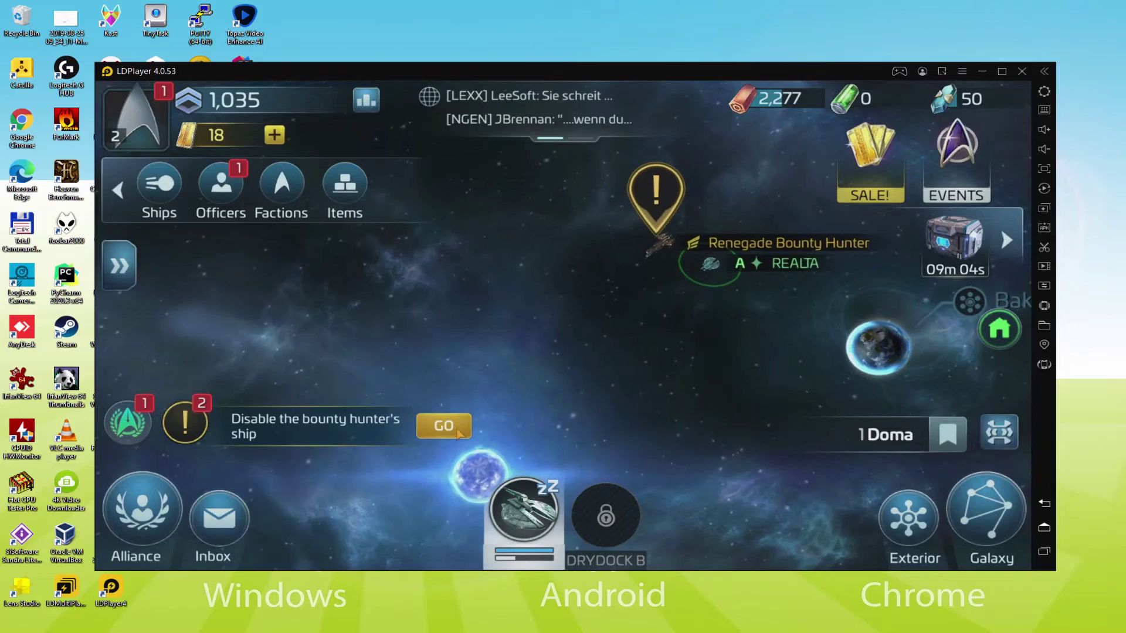
{"action": "left_click", "coordinate": [446, 431]}
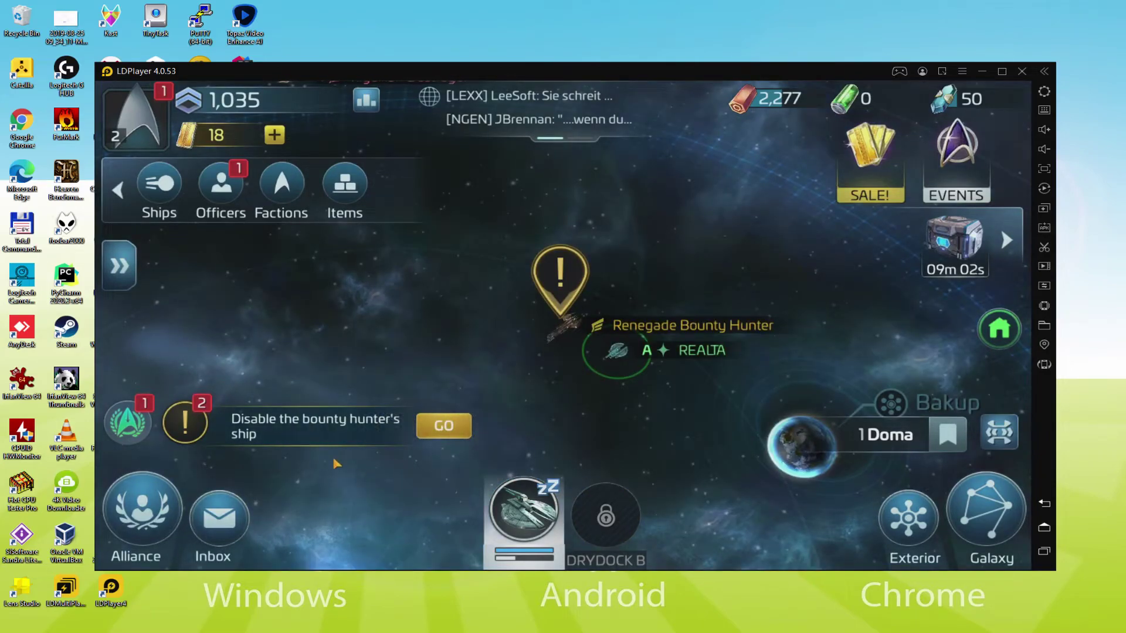
Examine the Combat Training 1: Soldier, The Orion Corvette and Parsteel Generator A upgrade missions
{"action": "left_click", "coordinate": [195, 426]}
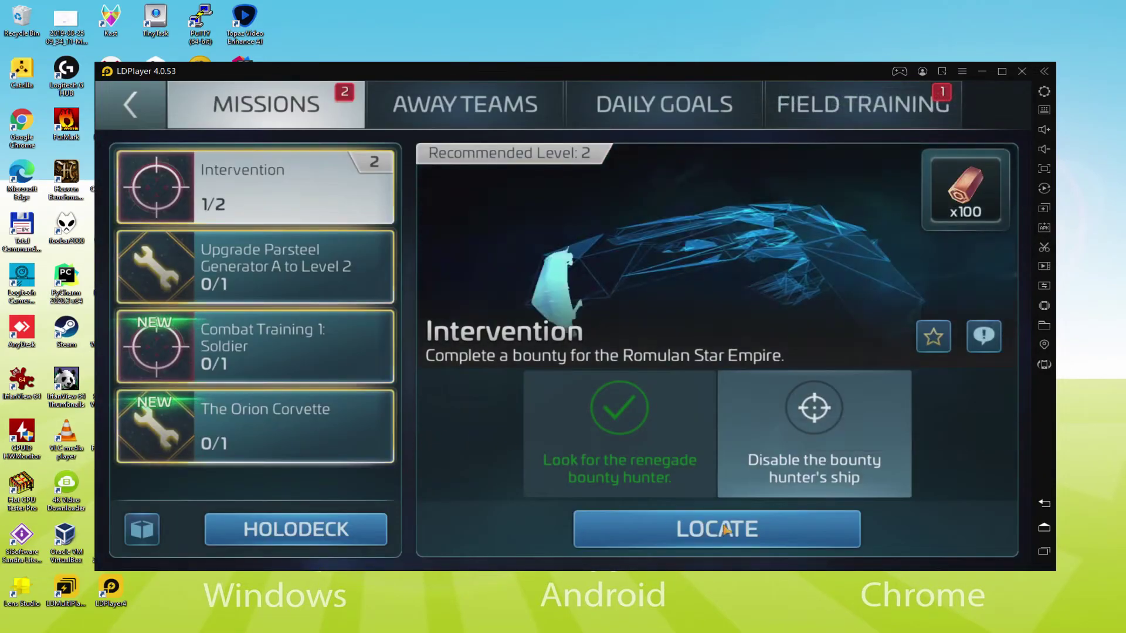
{"action": "left_click", "coordinate": [277, 350]}
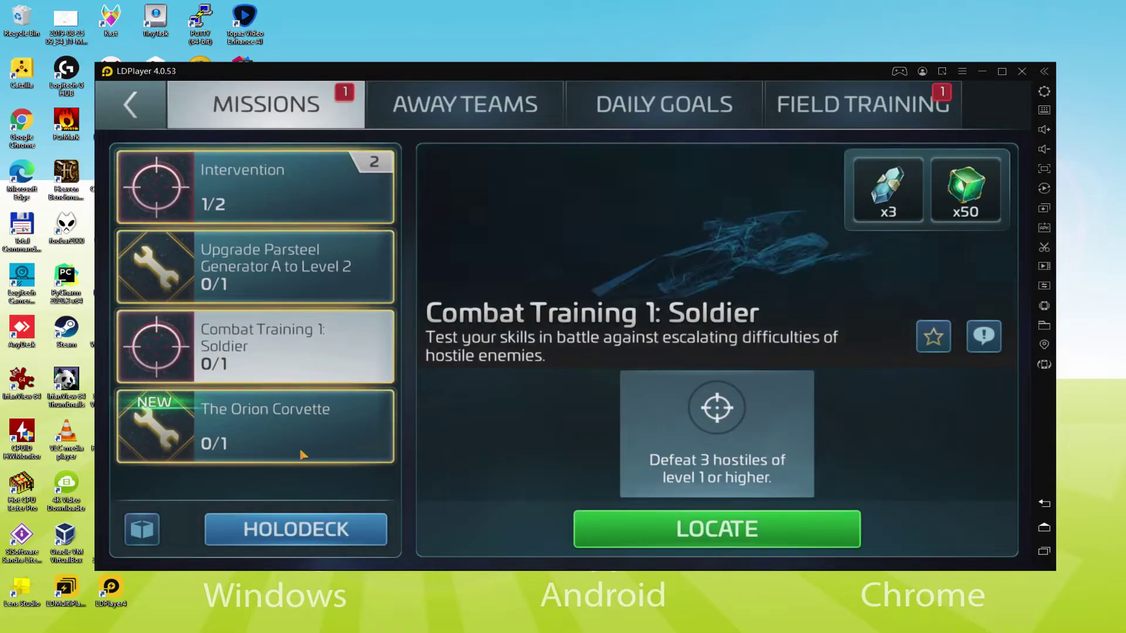
{"action": "left_click", "coordinate": [264, 425]}
{"action": "left_click", "coordinate": [264, 266]}
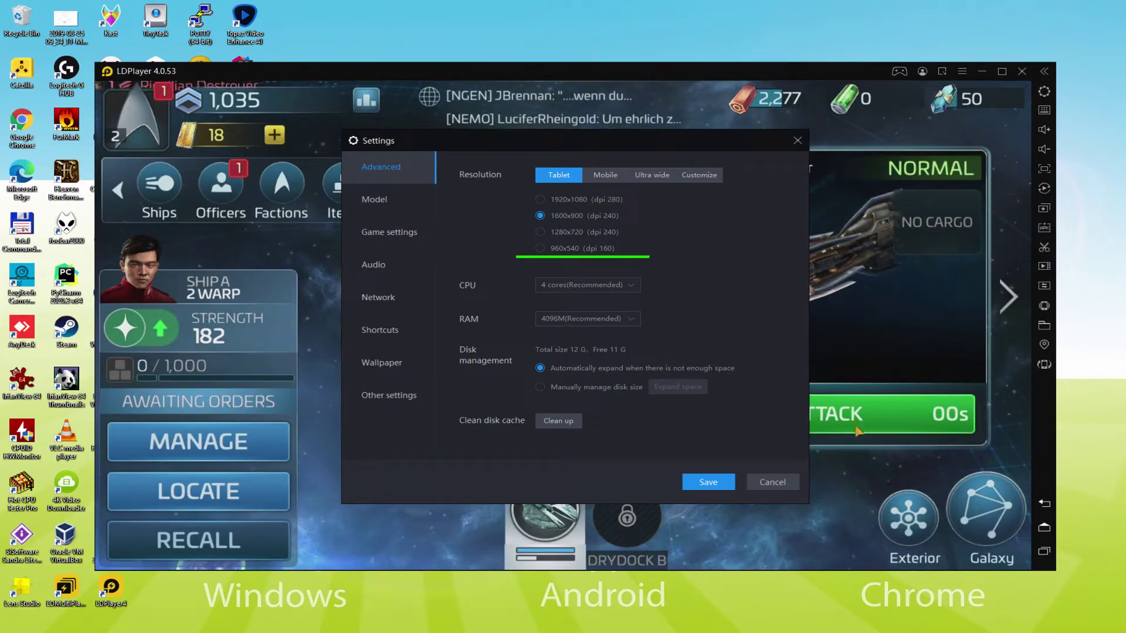
Select the 960x540 (dpi 160) tablet resolution in the emulator settings and close them
{"action": "left_click", "coordinate": [539, 249]}
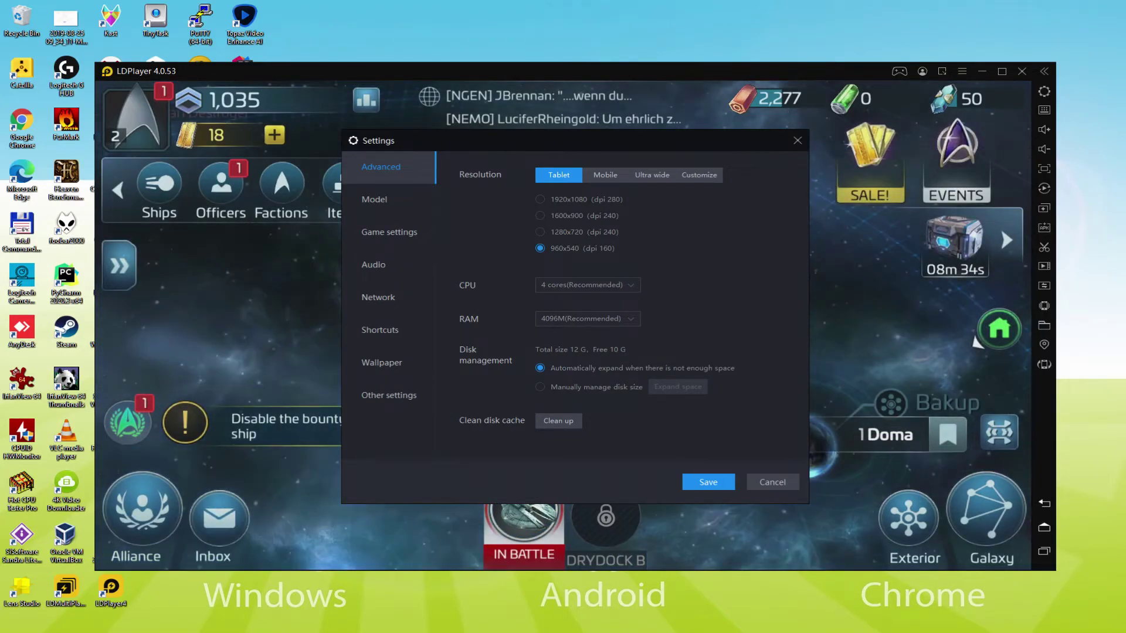
{"action": "key", "text": "Escape"}
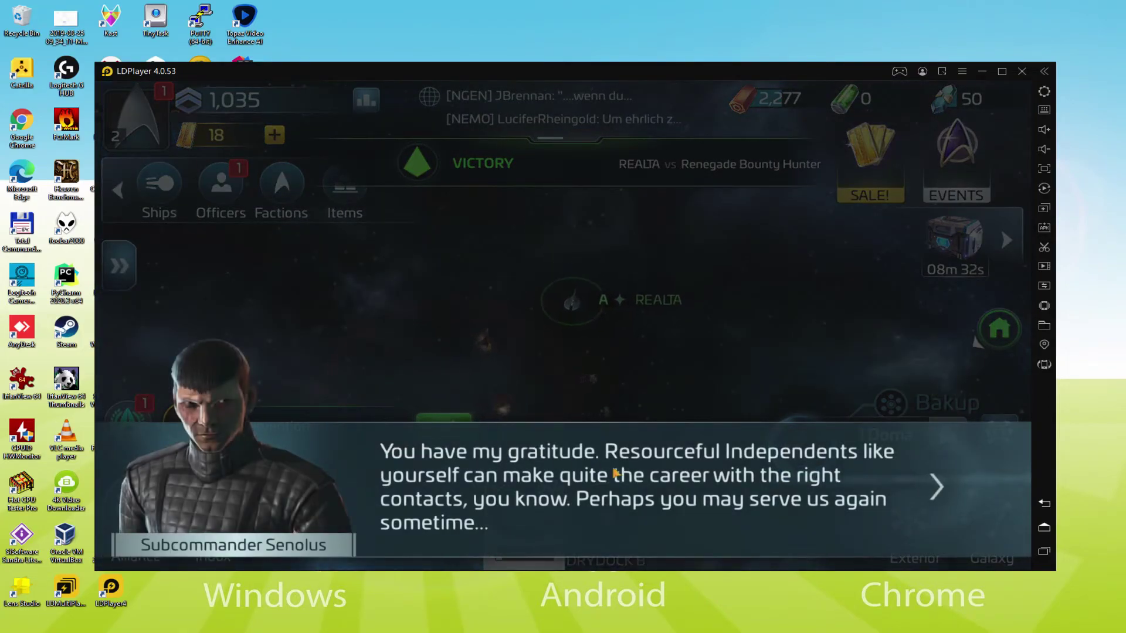
Dismiss Subcommander Senolus's message and collect the completed Intervention mission's reward
{"action": "left_click", "coordinate": [469, 432]}
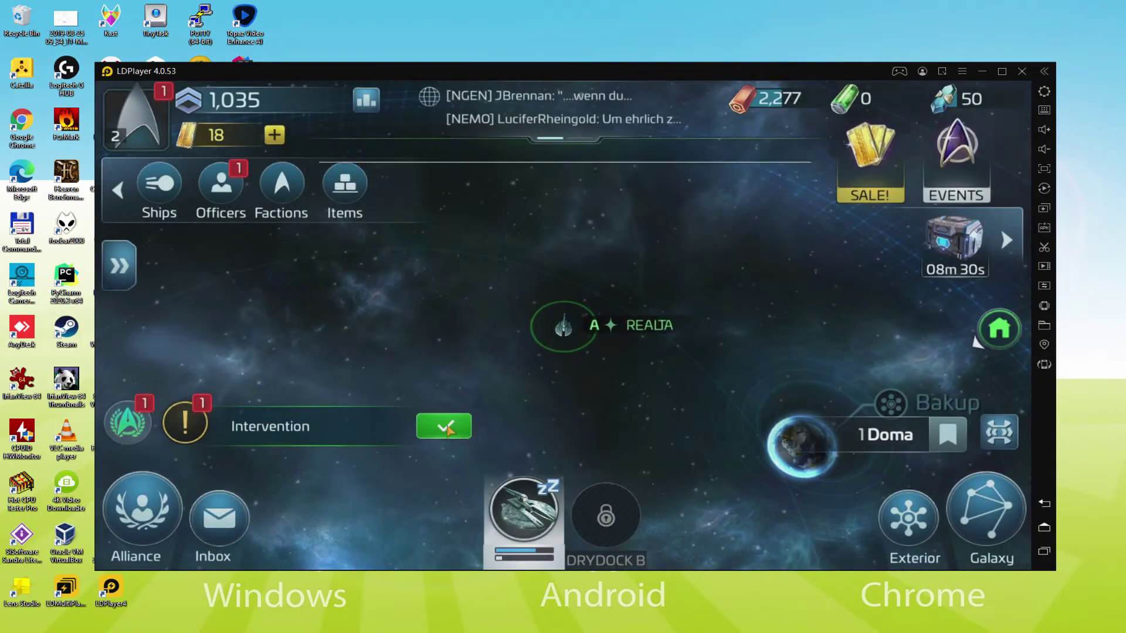
{"action": "left_click", "coordinate": [457, 435]}
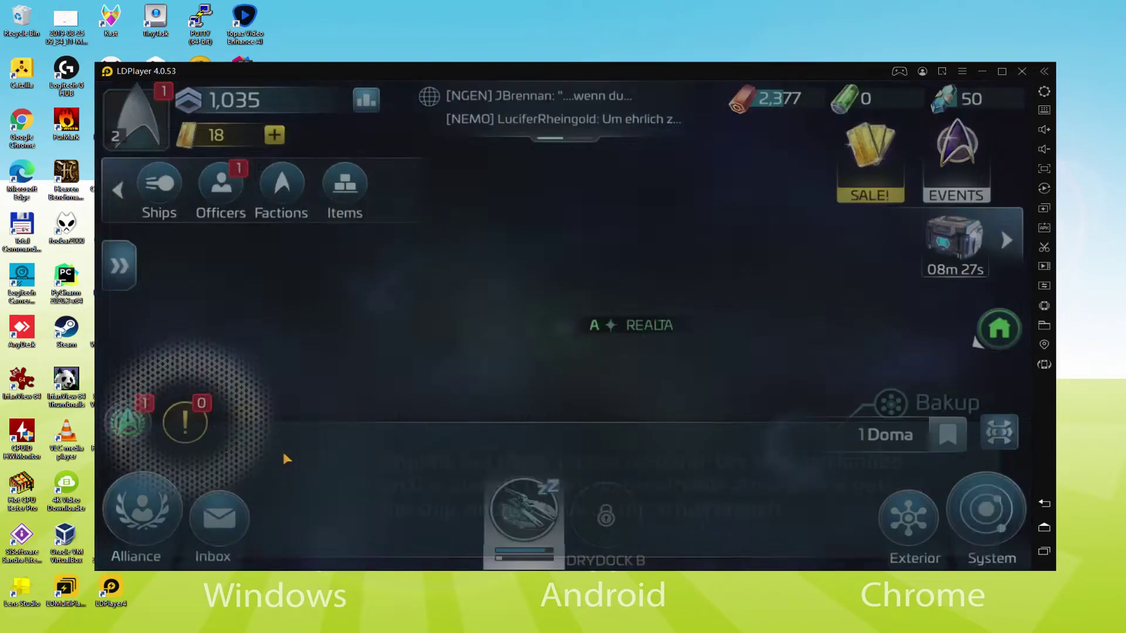
Upgrade Parsteel Generator A to level 2 and finish the construction with the free speed-up
{"action": "left_click", "coordinate": [287, 459]}
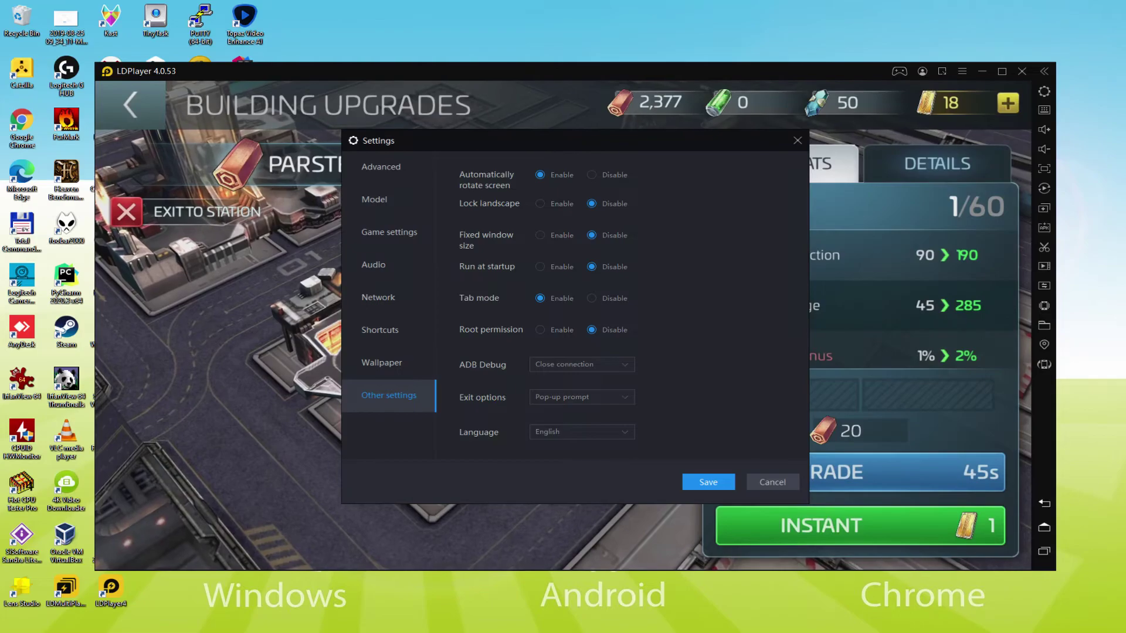
{"action": "left_click", "coordinate": [852, 478]}
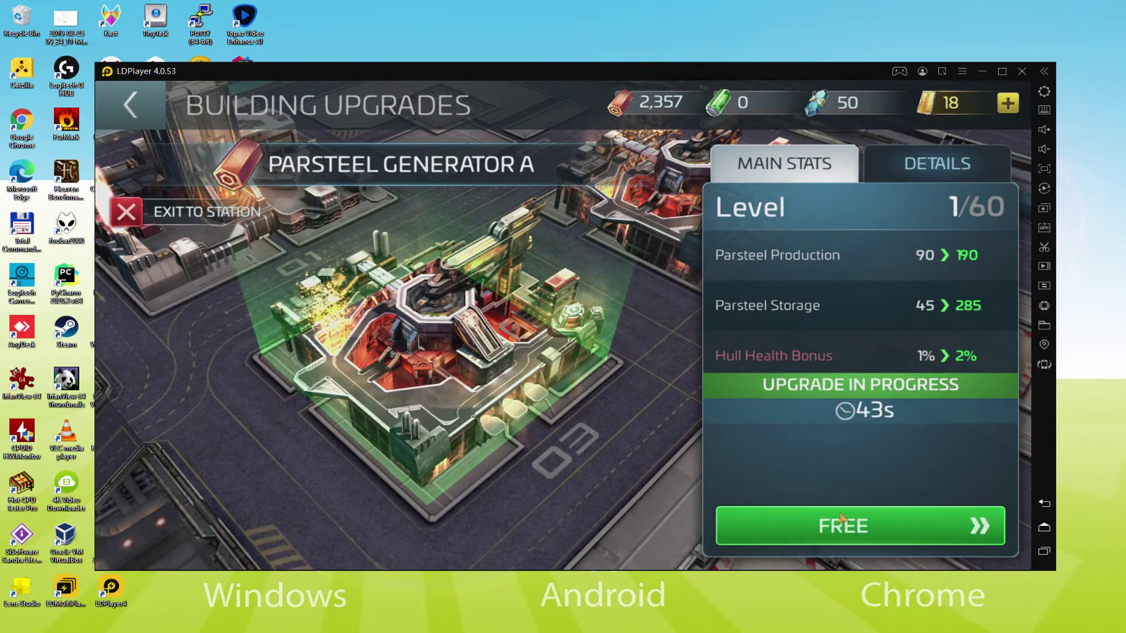
{"action": "left_click", "coordinate": [849, 518]}
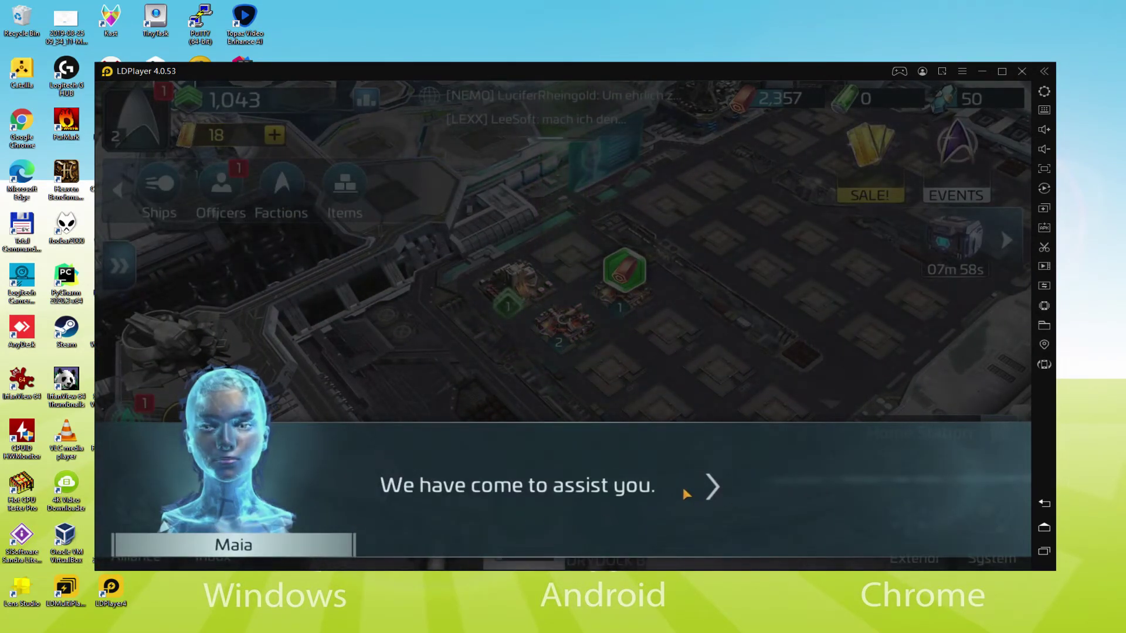
Advance the dialogue between Maia and the Researcher and choose to recruit Data to repair the ship
{"action": "left_click", "coordinate": [684, 491]}
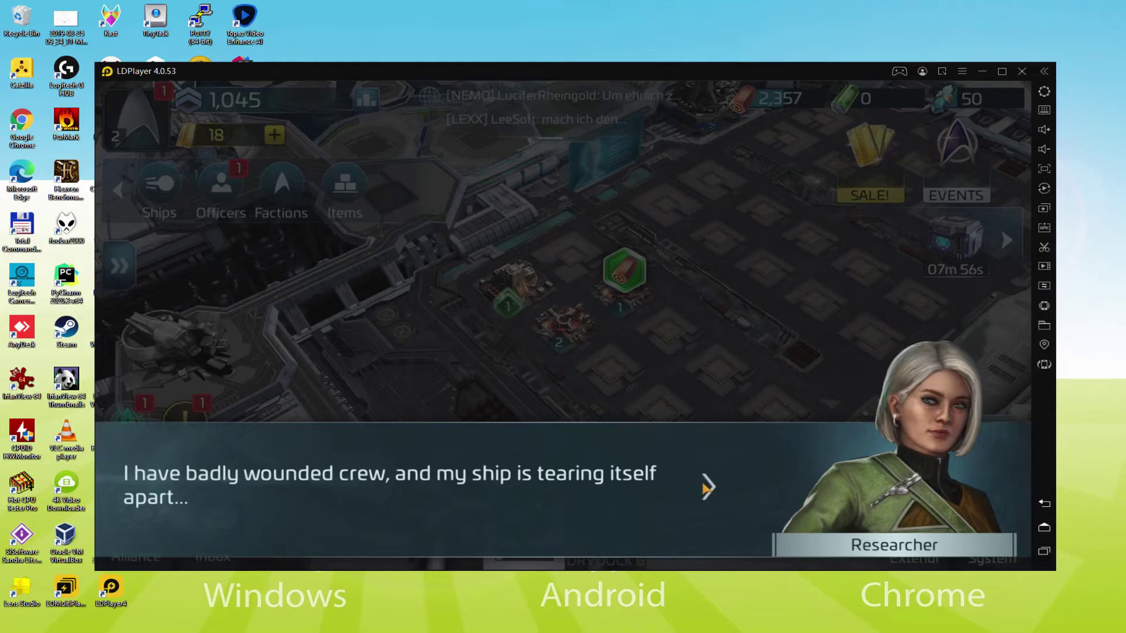
{"action": "left_click", "coordinate": [707, 488]}
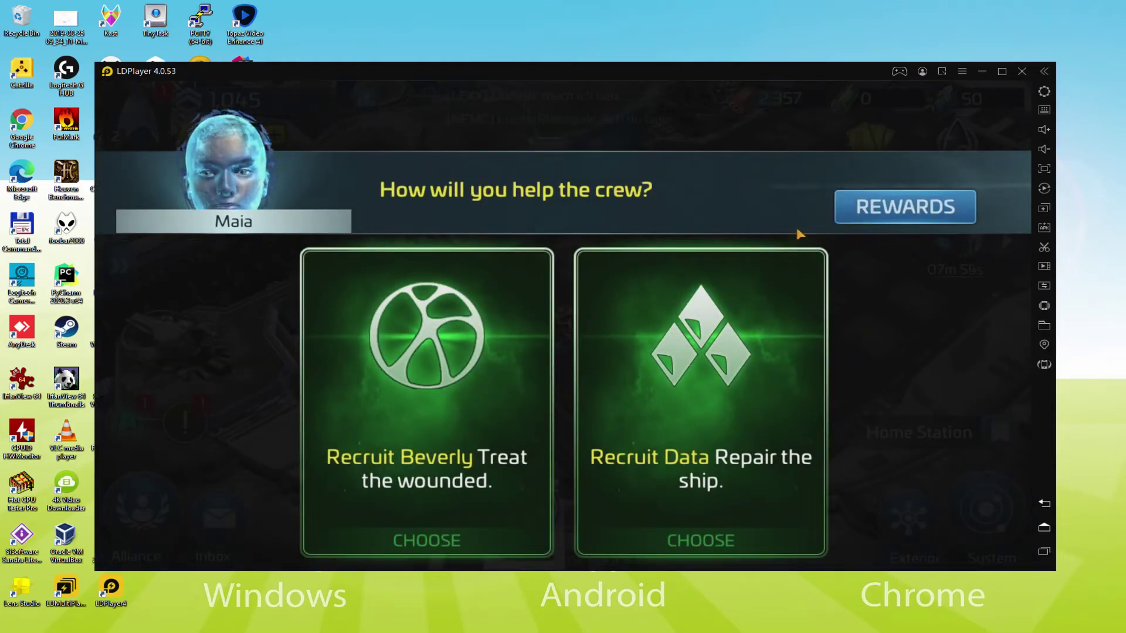
{"action": "left_click", "coordinate": [748, 394]}
{"action": "left_click", "coordinate": [905, 495]}
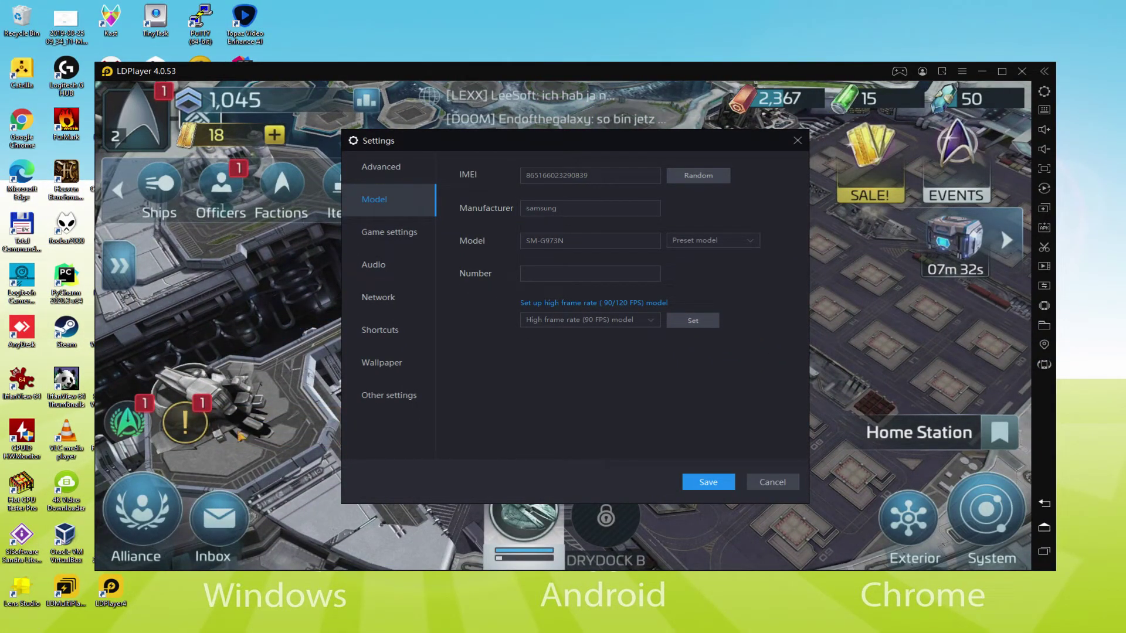
Upgrade Operations to level 3 from its mission and complete the construction with the 15 Minute Speed Up
{"action": "left_click", "coordinate": [186, 422]}
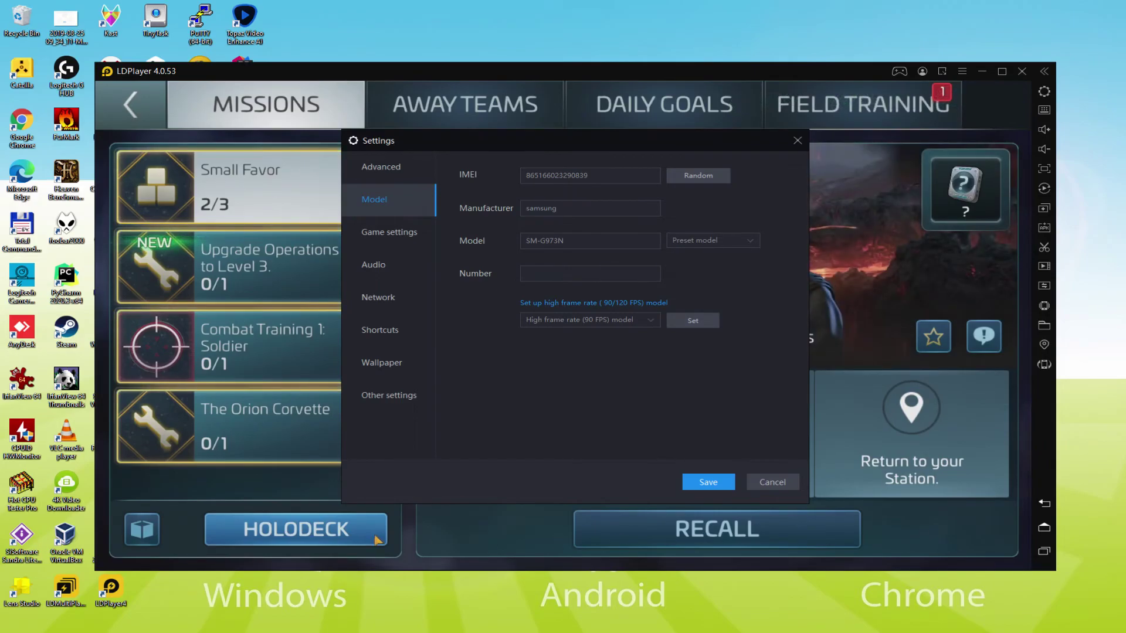
{"action": "left_click", "coordinate": [270, 265]}
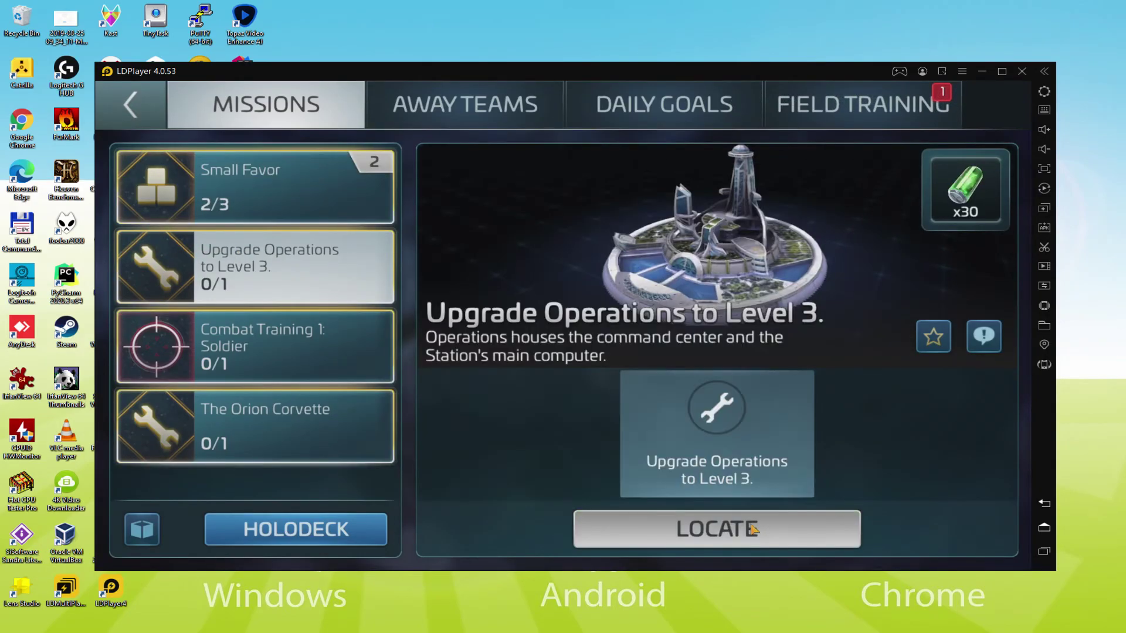
{"action": "left_click", "coordinate": [733, 429]}
{"action": "left_click", "coordinate": [778, 532]}
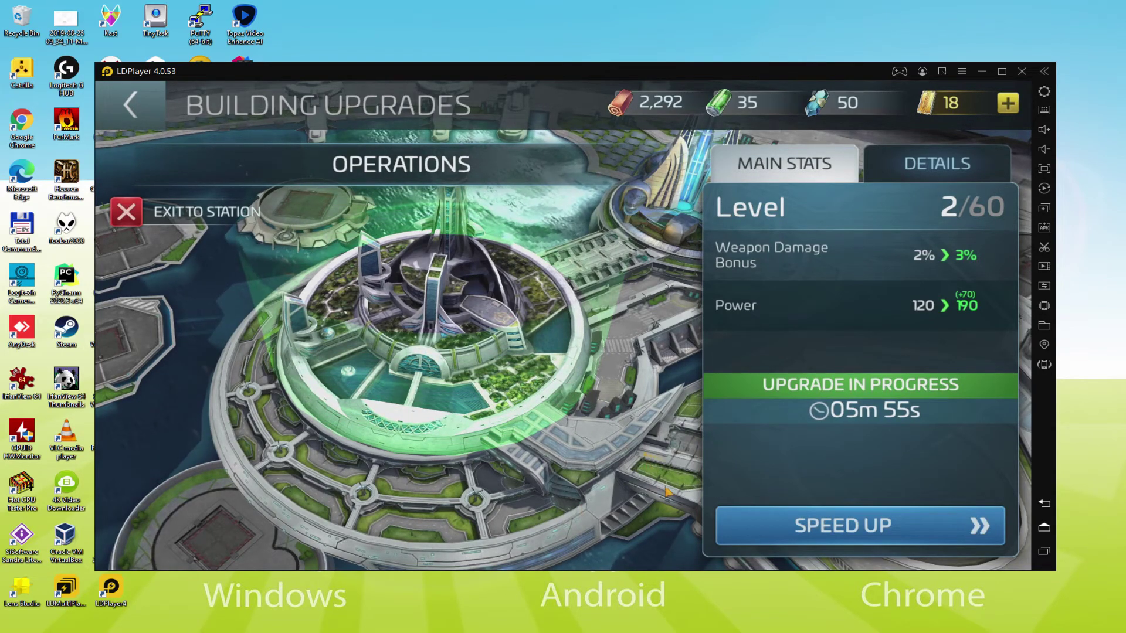
{"action": "left_click", "coordinate": [857, 525]}
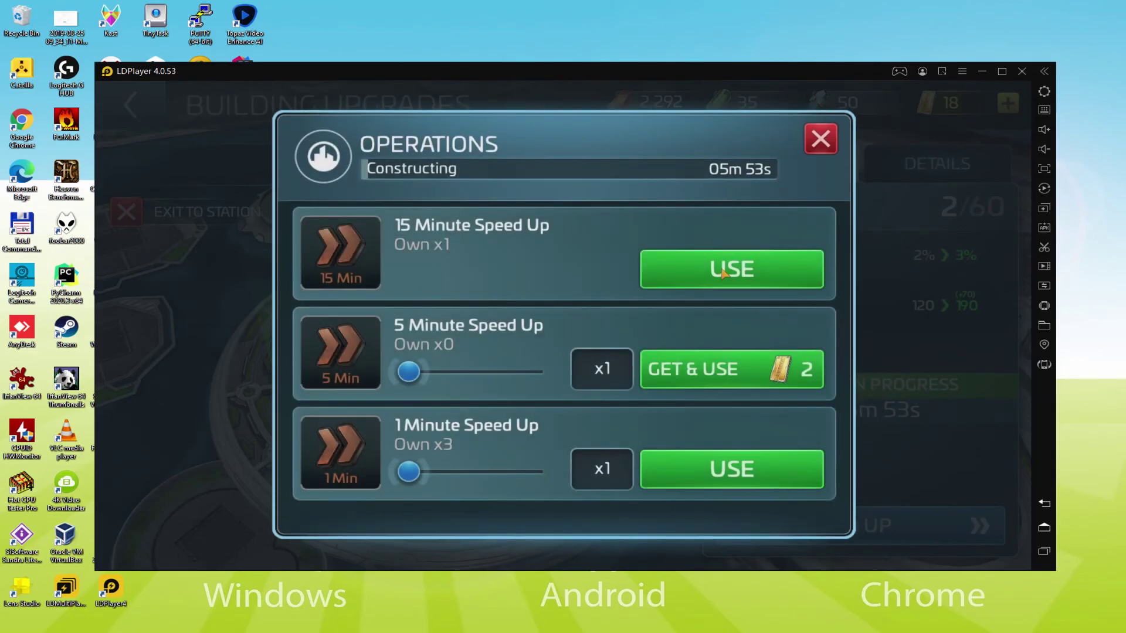
{"action": "left_click", "coordinate": [732, 269]}
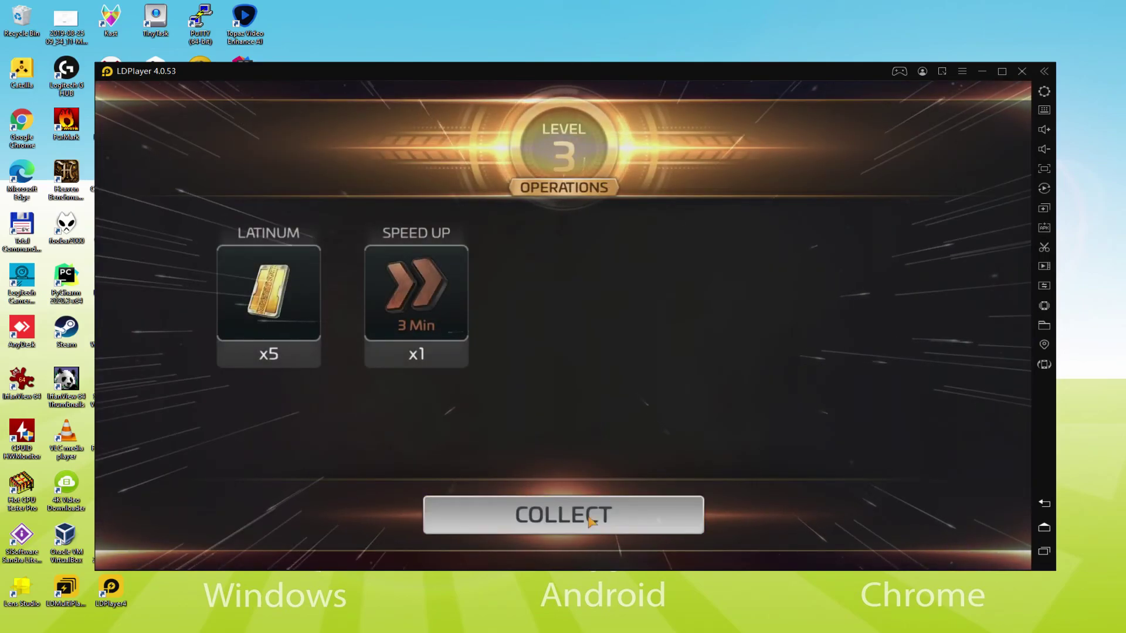
Collect the Operations level 3 rewards and the Upgrade Operations to Level 3 mission reward
{"action": "left_click", "coordinate": [583, 448]}
{"action": "left_click", "coordinate": [444, 426]}
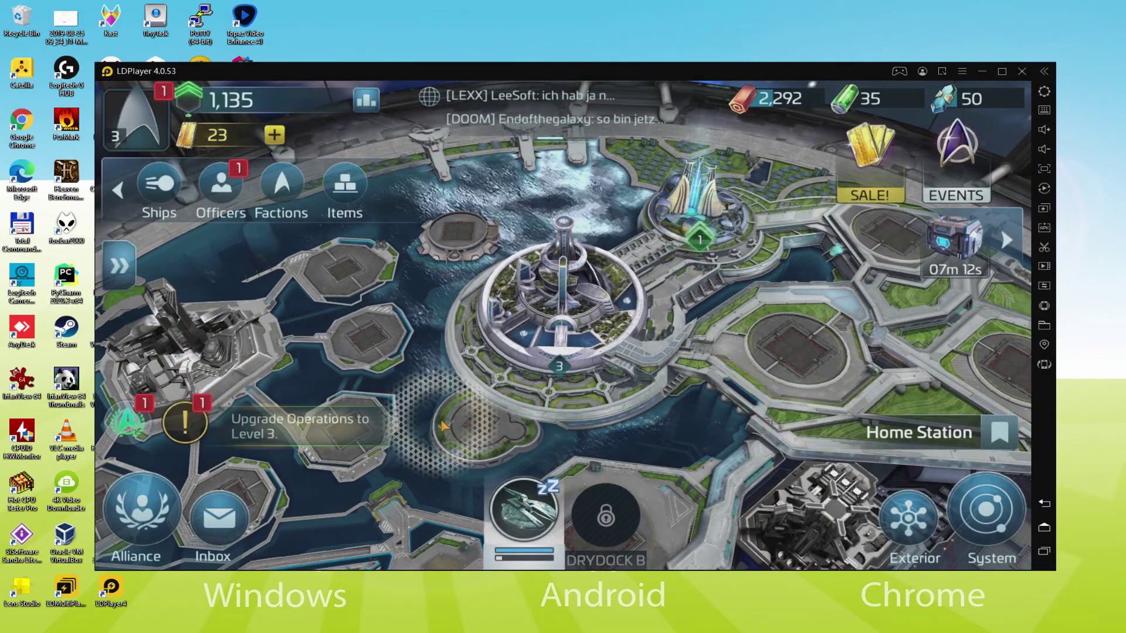
{"action": "left_click", "coordinate": [227, 449]}
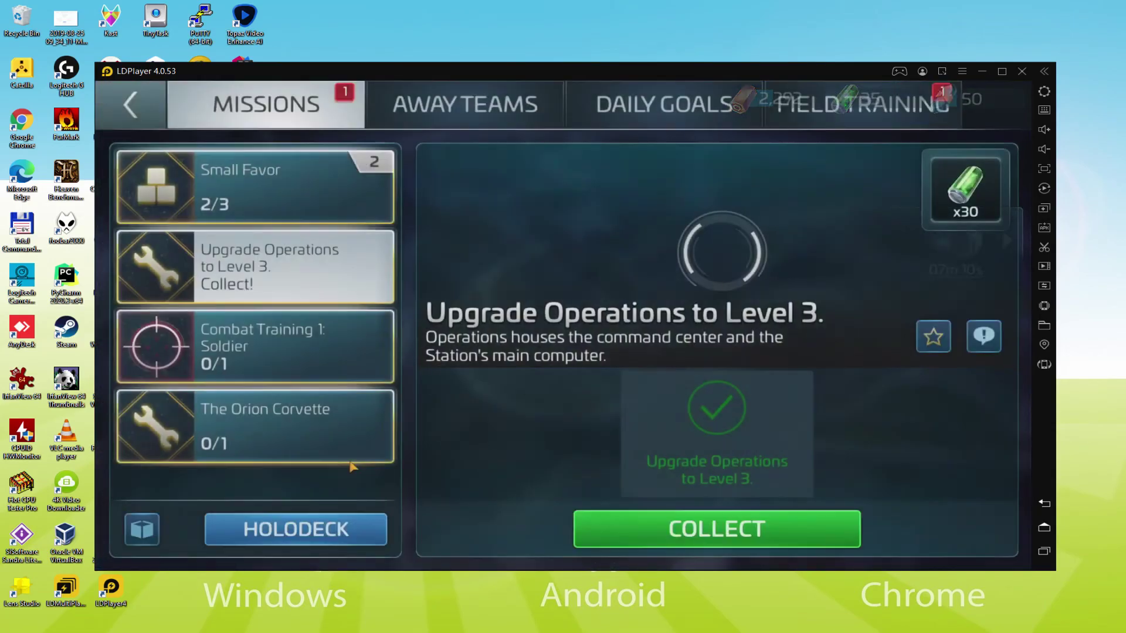
{"action": "left_click", "coordinate": [698, 533]}
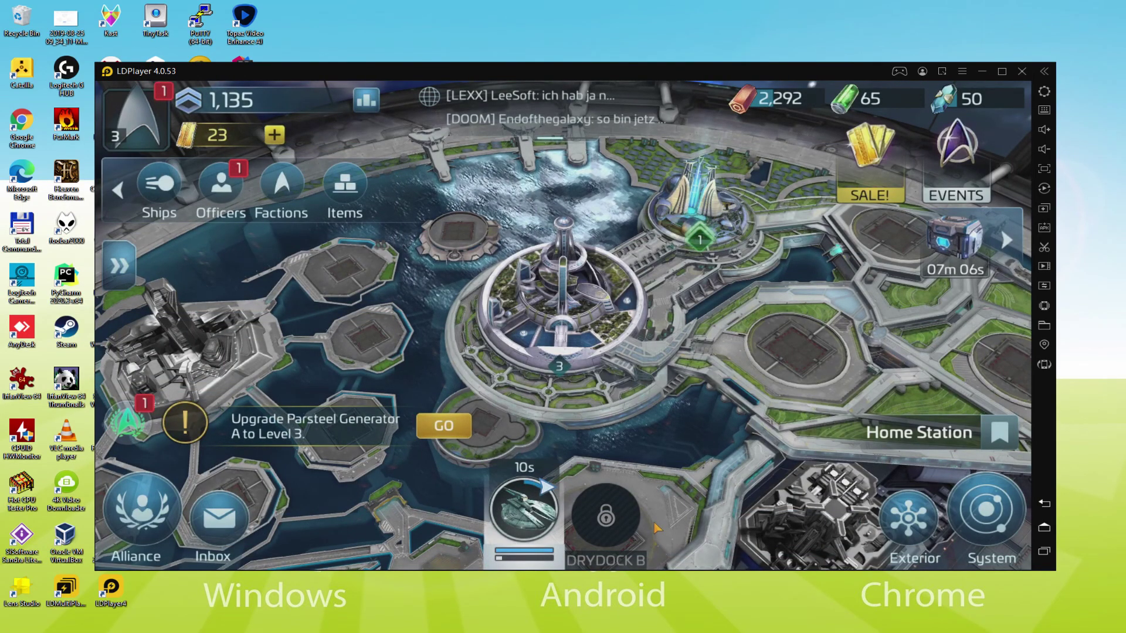
Go to Parsteel Generator A from its mission and start its upgrade to level 3
{"action": "left_click", "coordinate": [441, 427]}
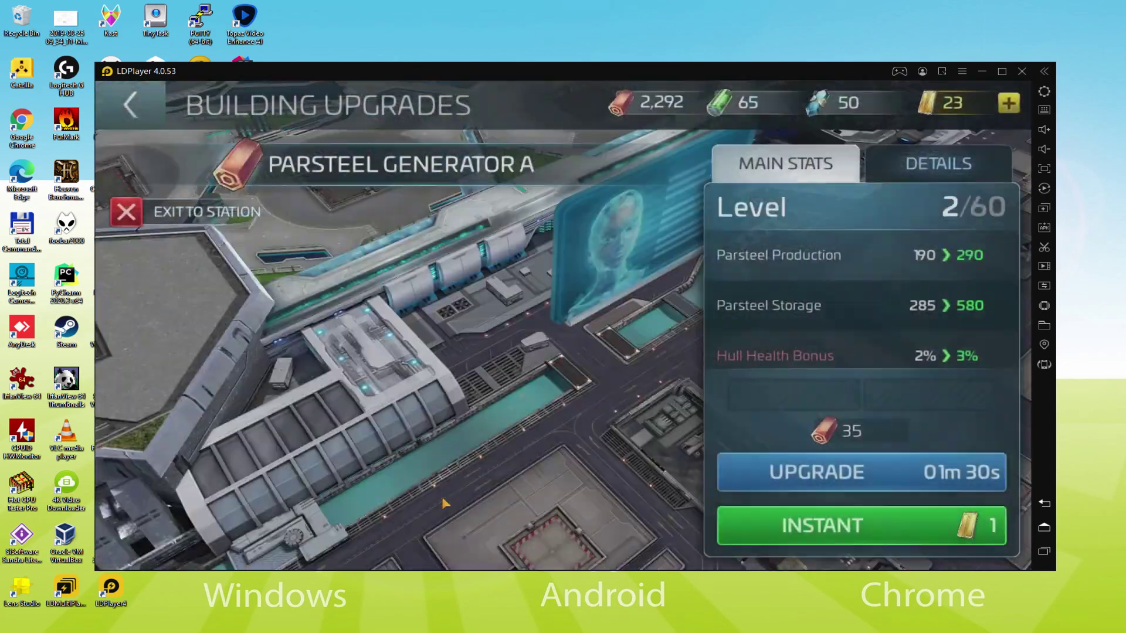
{"action": "left_click", "coordinate": [828, 478]}
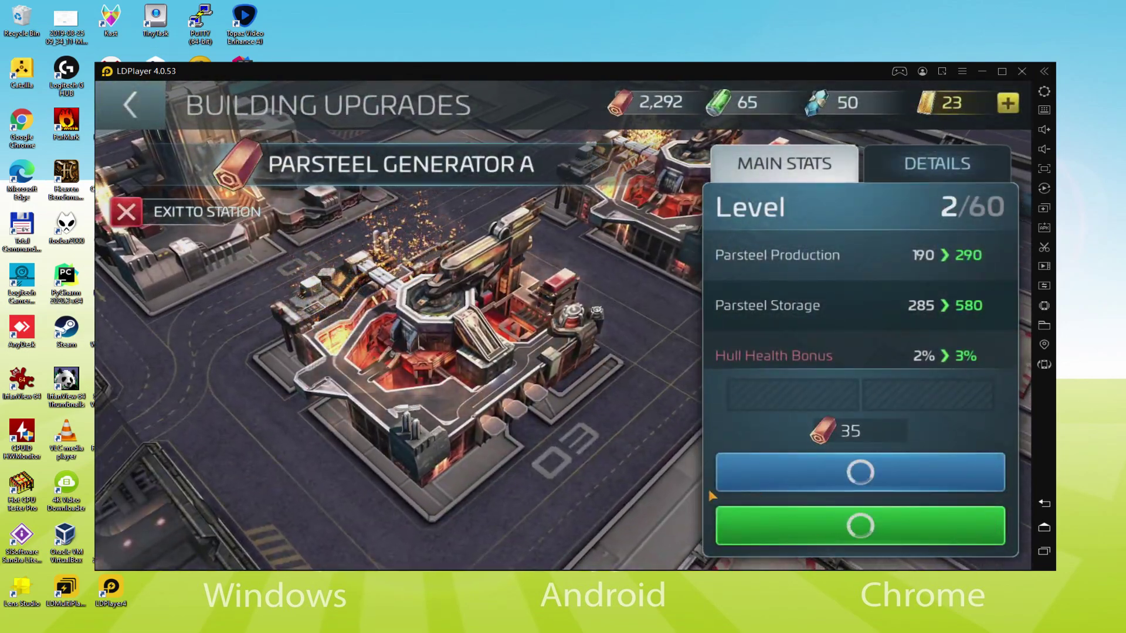